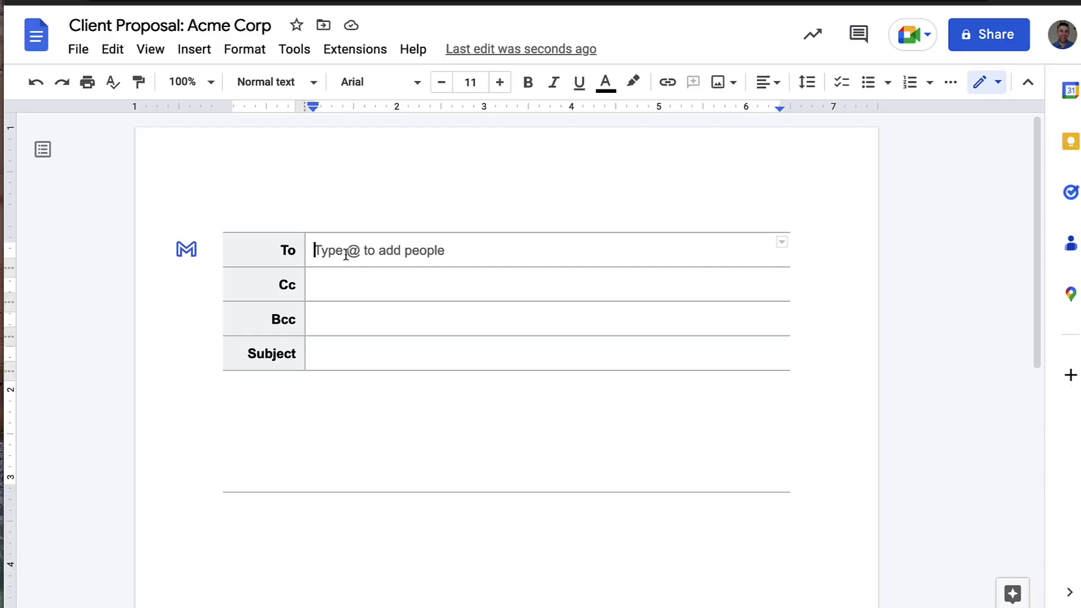
{"action": "scroll", "coordinate": [345, 254], "scroll_direction": "down", "scroll_amount": 1}
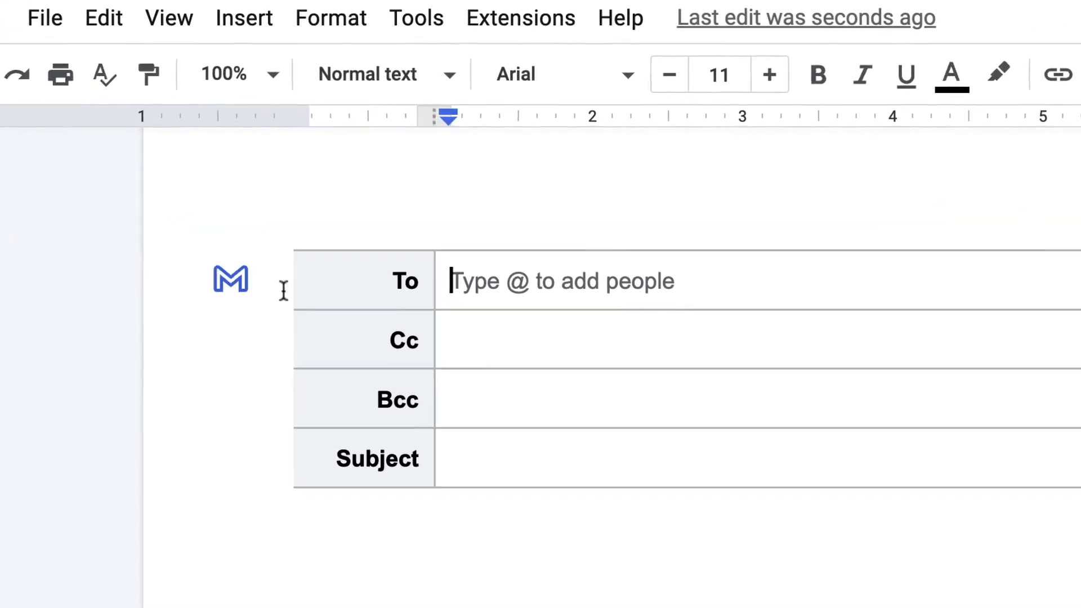
{"action": "left_click", "coordinate": [236, 292]}
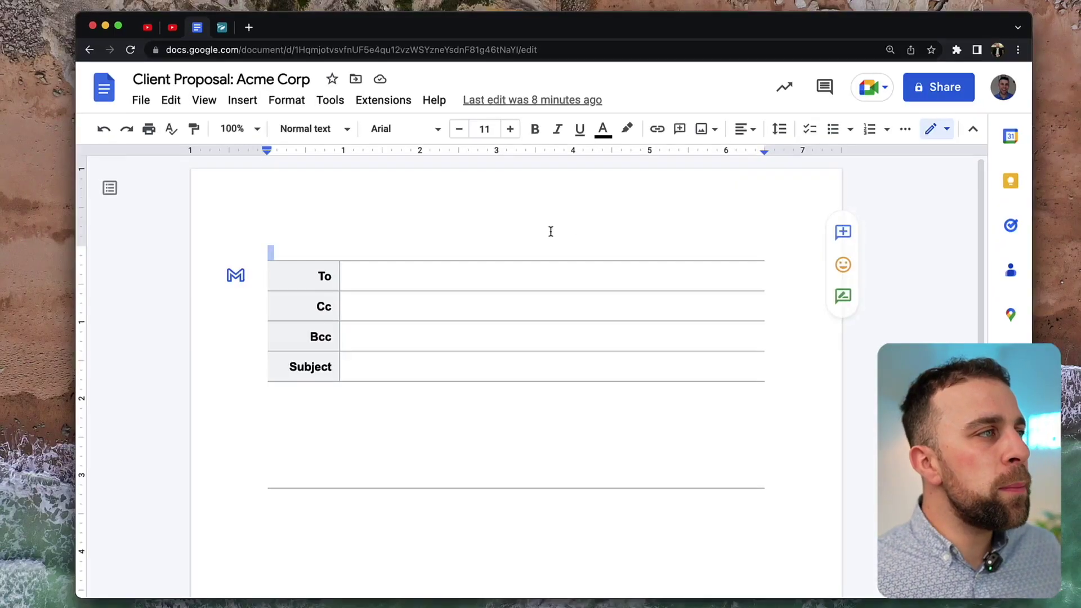
{"action": "scroll", "coordinate": [403, 408], "scroll_direction": "down", "scroll_amount": 1}
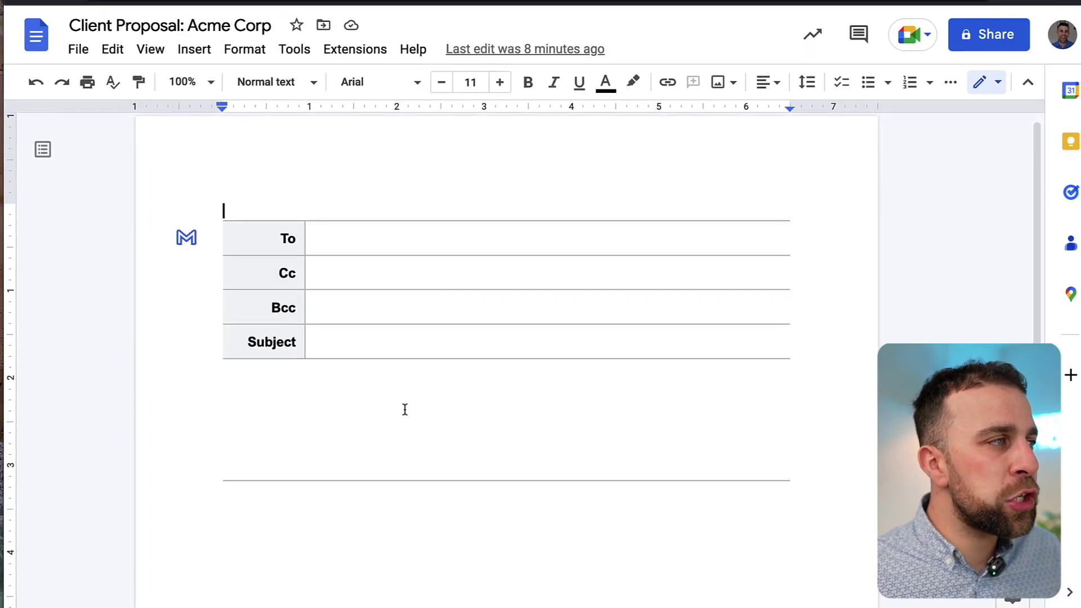
{"action": "key", "text": "Return"}
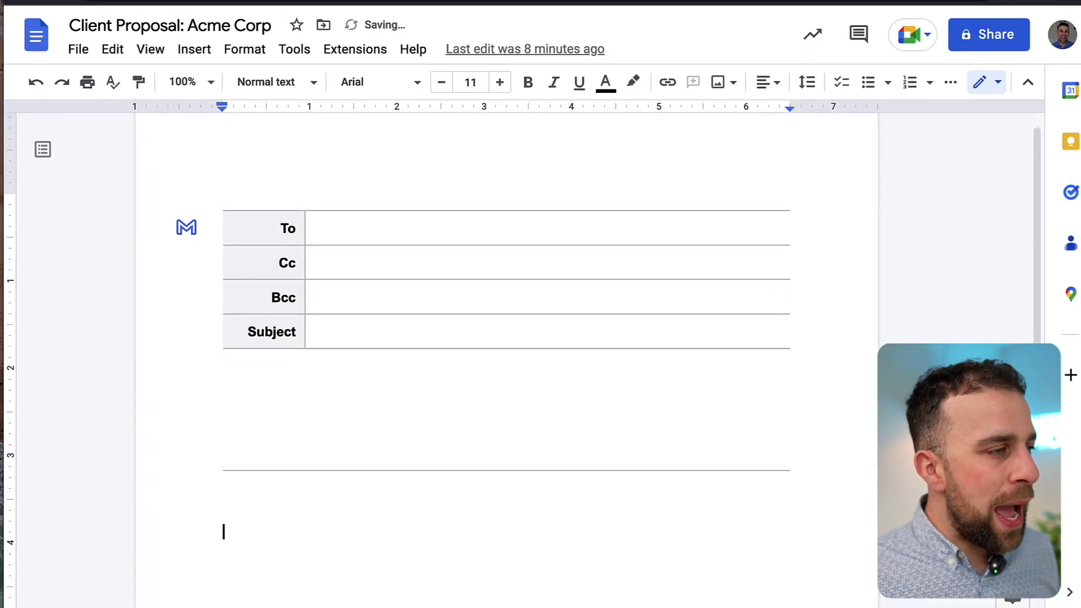
{"action": "type", "text": "@email"}
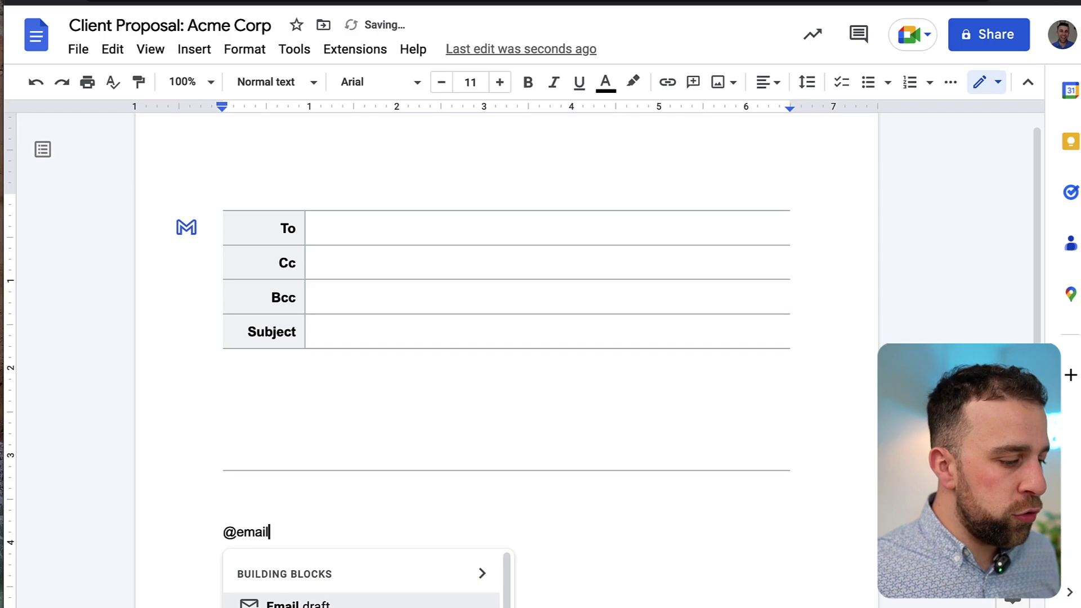
{"action": "key", "text": "Return"}
Step: Delete the duplicate email draft table and recheck the Gmail compose preview
{"action": "scroll", "coordinate": [362, 453], "scroll_direction": "down", "scroll_amount": 5}
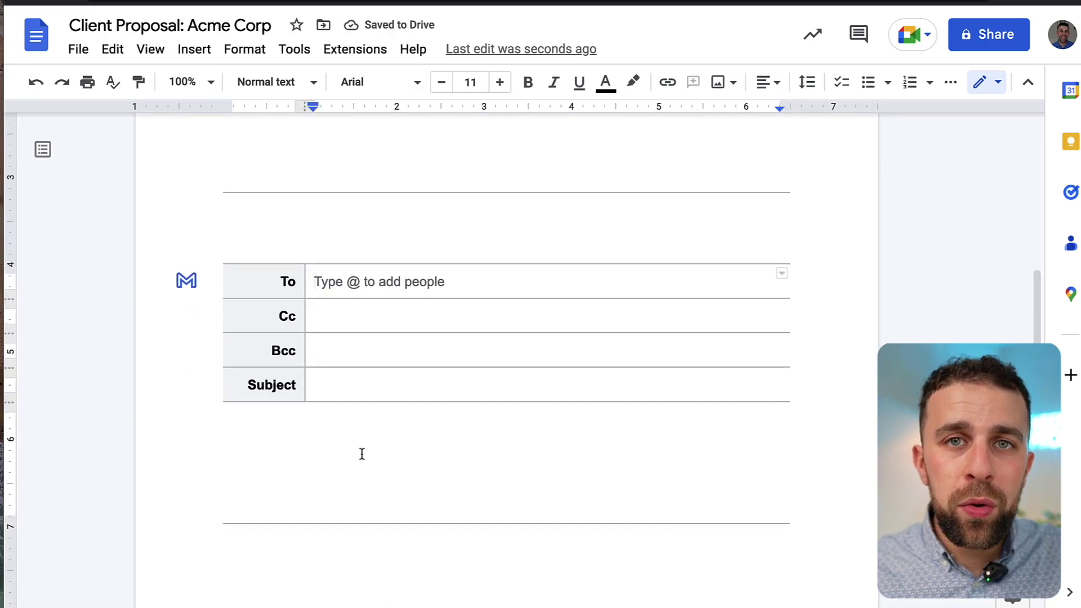
{"action": "scroll", "coordinate": [358, 385], "scroll_direction": "up", "scroll_amount": 2}
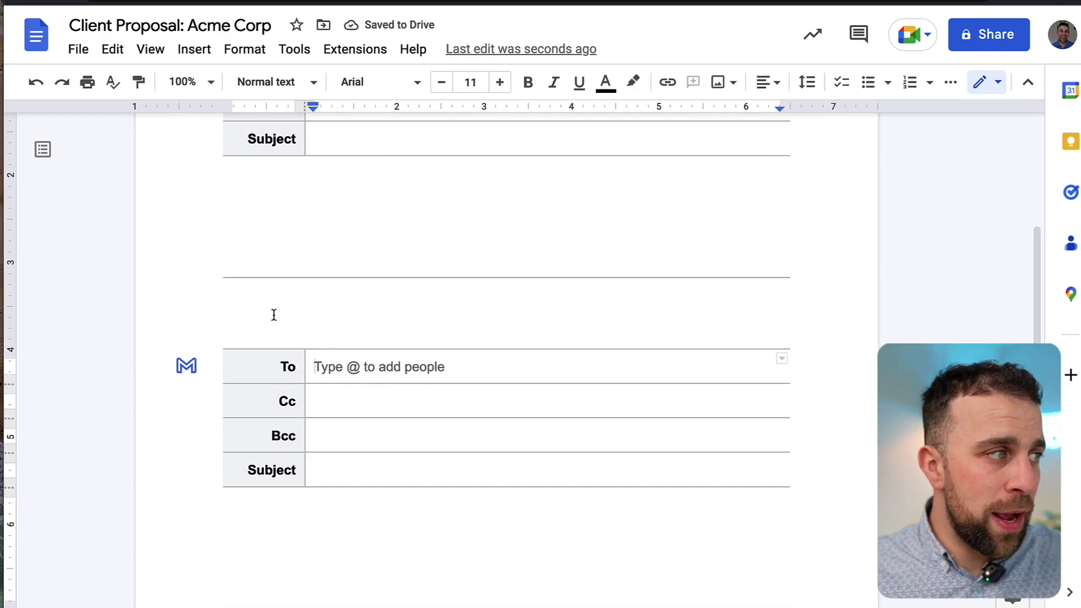
{"action": "key", "text": "BackSpace"}
{"action": "key", "text": "BackSpace"}
{"action": "scroll", "coordinate": [454, 537], "scroll_direction": "up", "scroll_amount": 5}
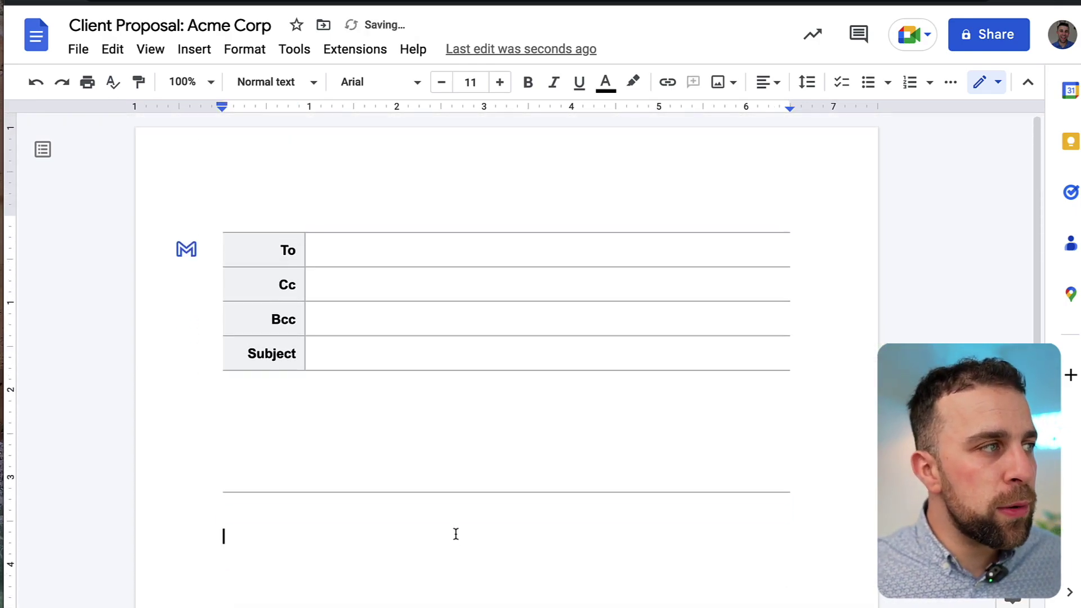
{"action": "left_click", "coordinate": [347, 255]}
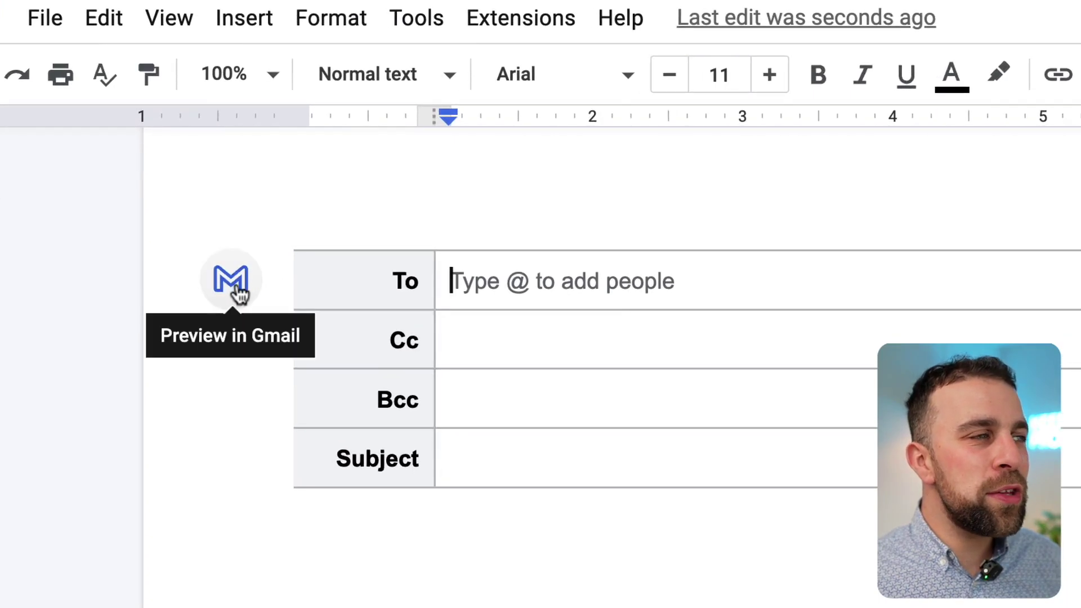
{"action": "left_click", "coordinate": [236, 287]}
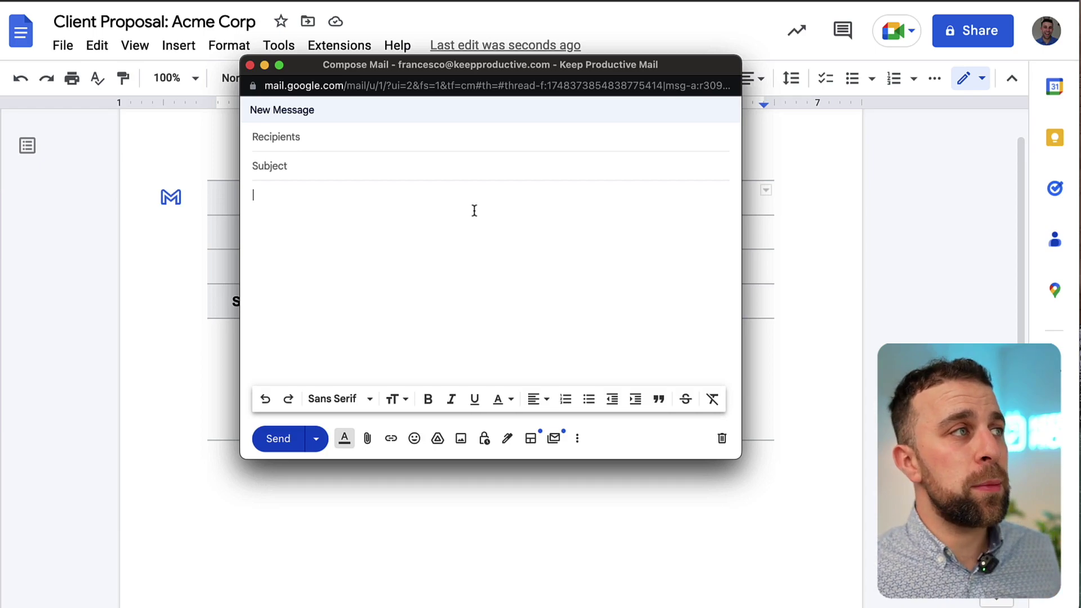
{"action": "left_click", "coordinate": [250, 65]}
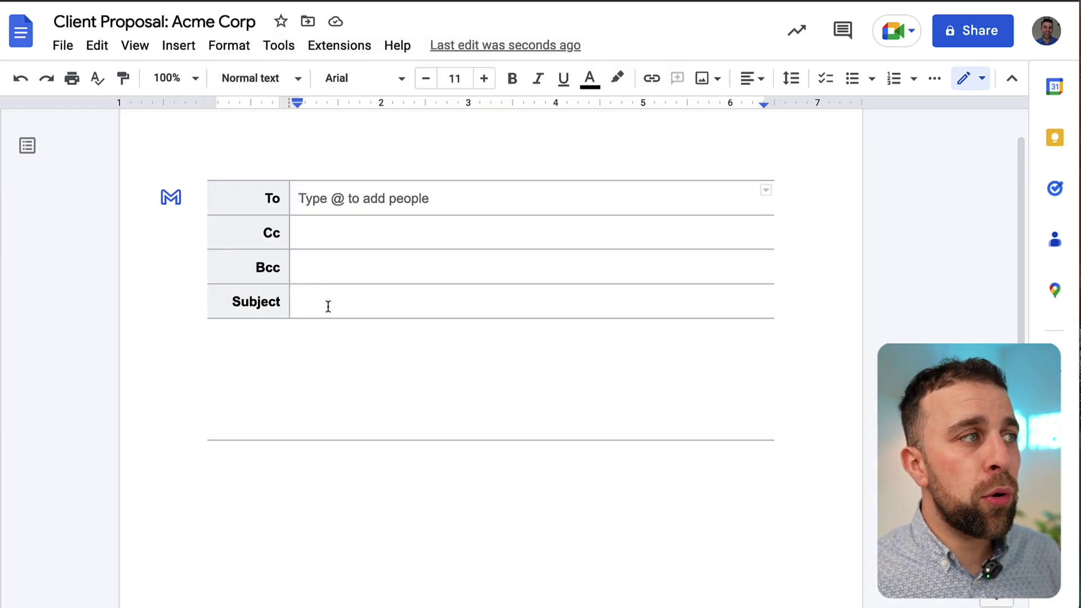
Step: Move through the draft's To, Cc and Bcc fields, ending in the Subject field
{"action": "left_click", "coordinate": [328, 306]}
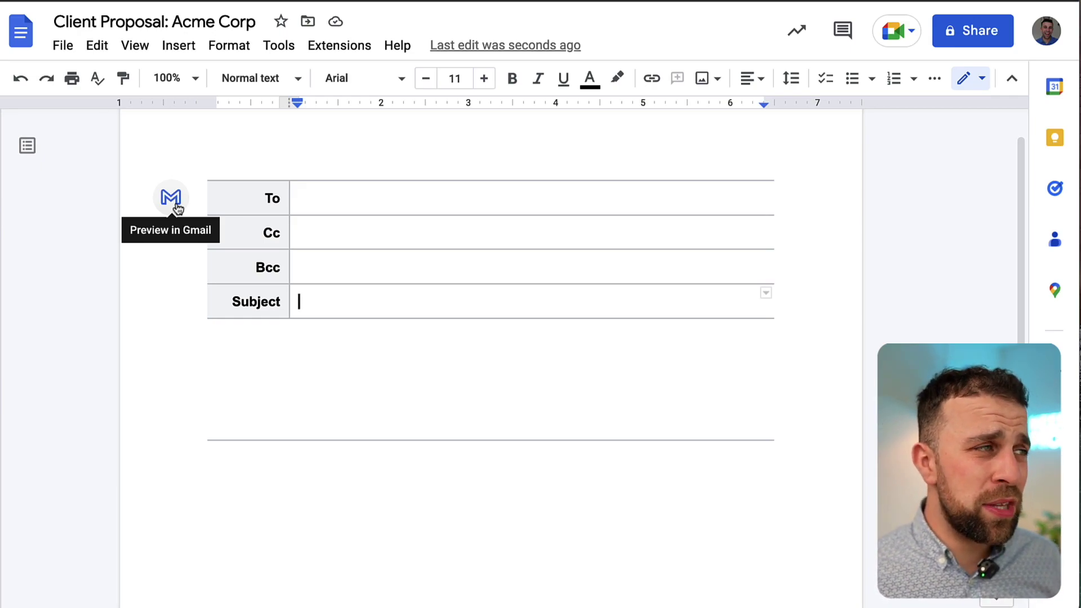
{"action": "left_click", "coordinate": [392, 192]}
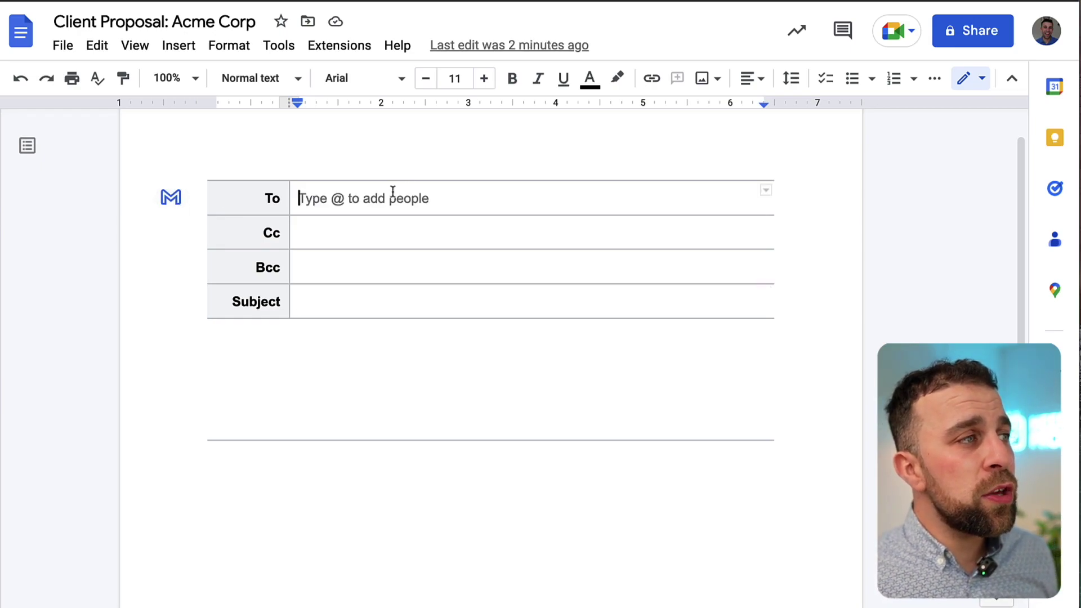
{"action": "left_click", "coordinate": [347, 232]}
{"action": "left_click", "coordinate": [343, 268]}
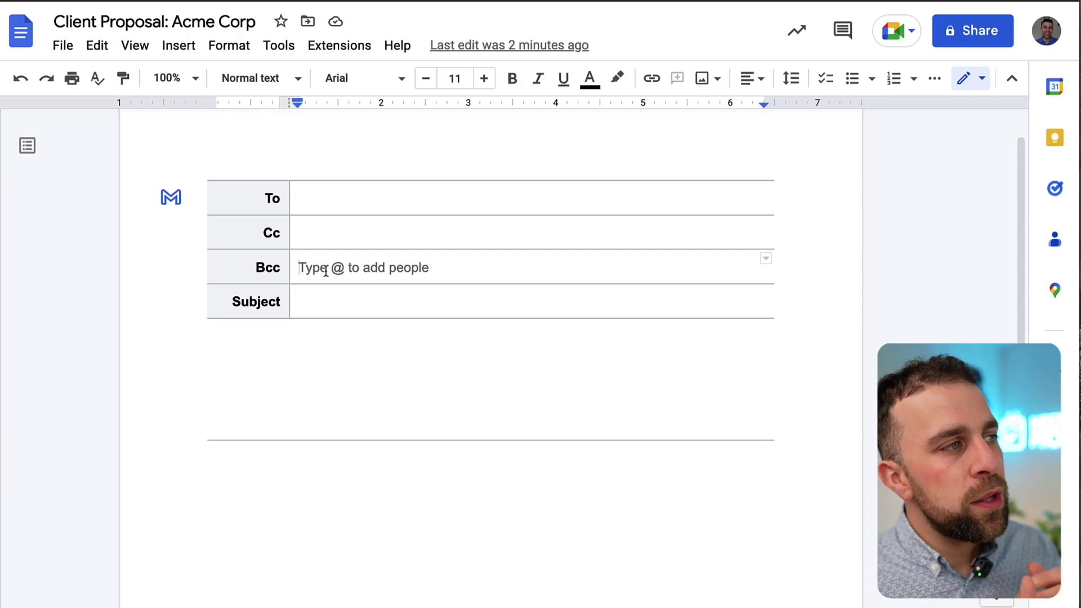
{"action": "left_click", "coordinate": [320, 303]}
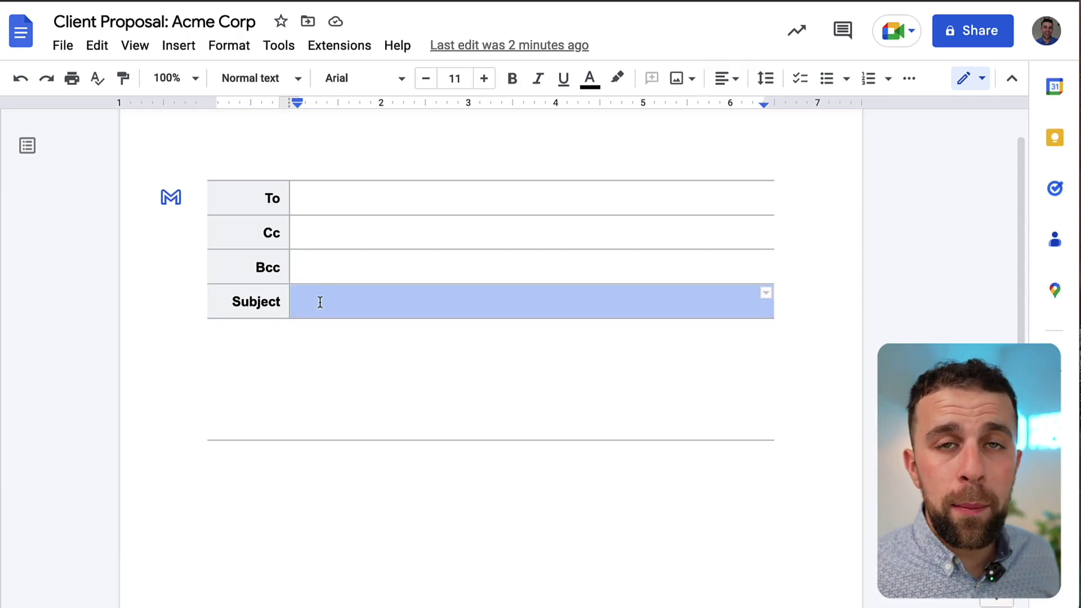
{"action": "left_click", "coordinate": [320, 303]}
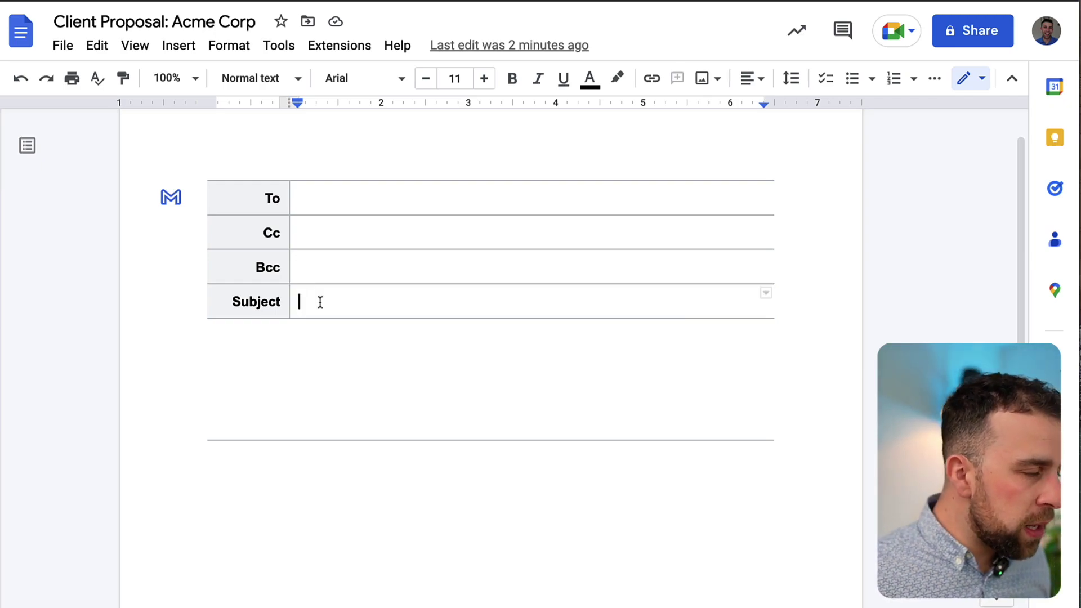
Step: Enter the subject 'Acme Corp:' followed by the contact's name
{"action": "type", "text": "Ace"}
{"action": "key", "text": "BackSpace"}
{"action": "key", "text": "BackSpace"}
{"action": "key", "text": "BackSpace"}
{"action": "key", "text": "BackSpace"}
{"action": "key", "text": "BackSpace"}
{"action": "type", "text": "m"}
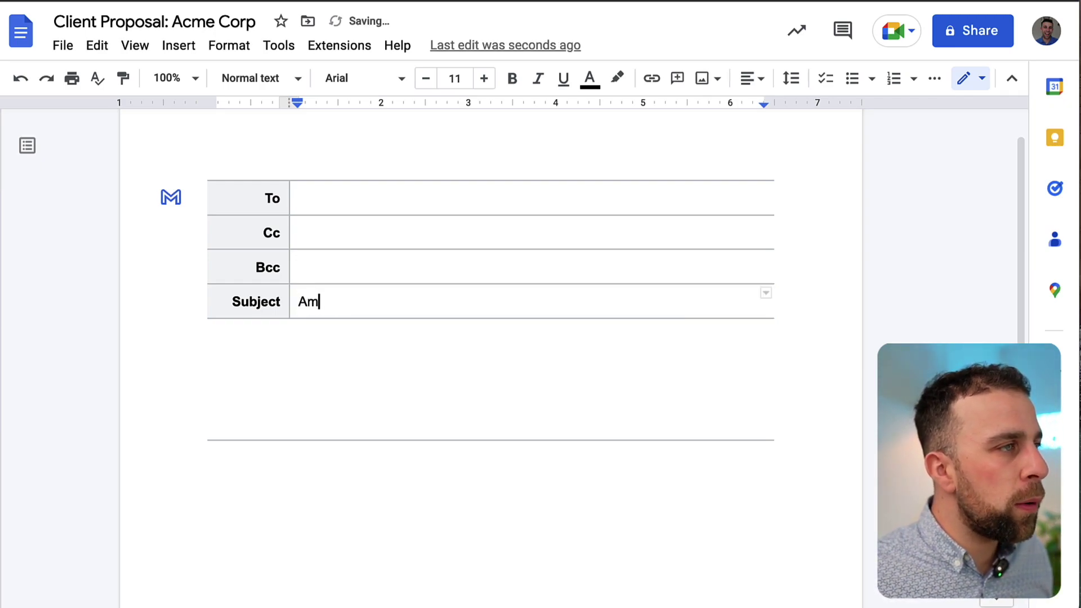
{"action": "key", "text": "BackSpace"}
{"action": "type", "text": "cme Corp: Bob"}
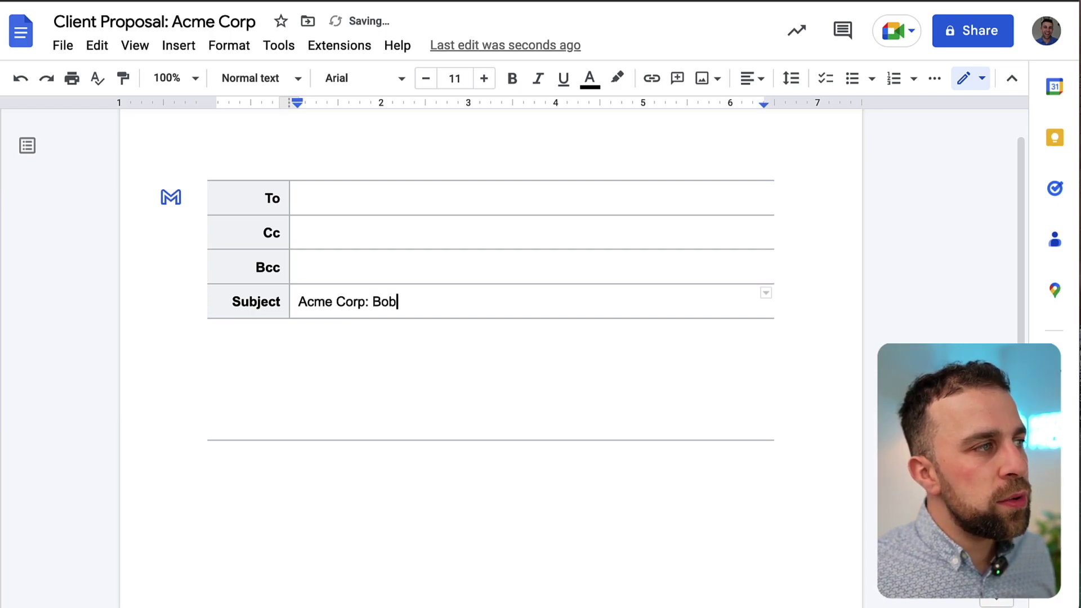
{"action": "key", "text": "Return"}
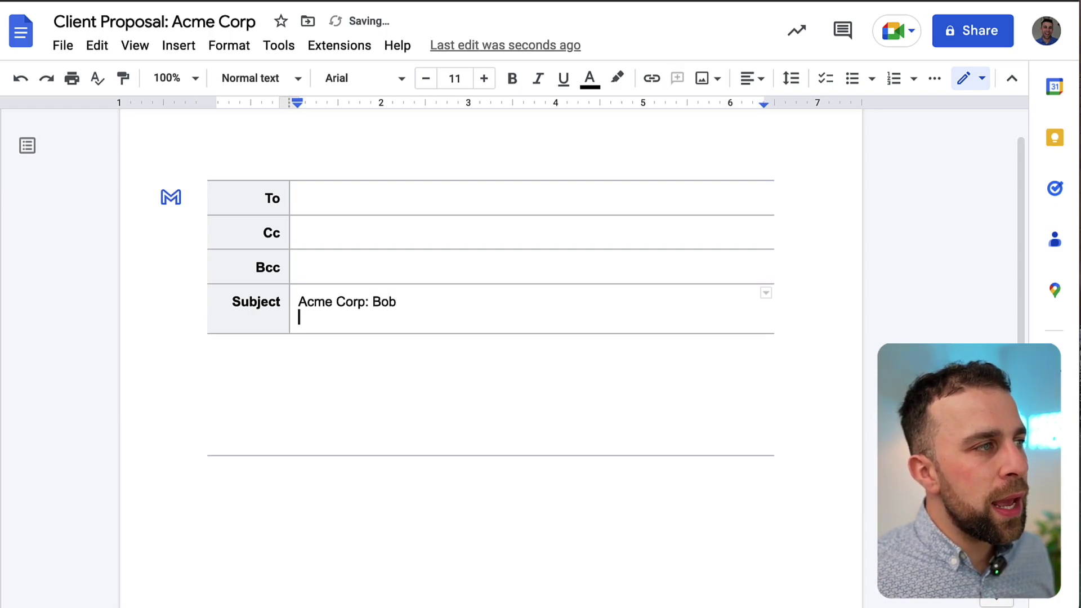
{"action": "key", "text": "BackSpace"}
Step: Start the body with a greeting to the contact and 'I'm really interested in your company joining ours for this campaign'
{"action": "key", "text": "Tab"}
{"action": "type", "text": "Hi Bob,"}
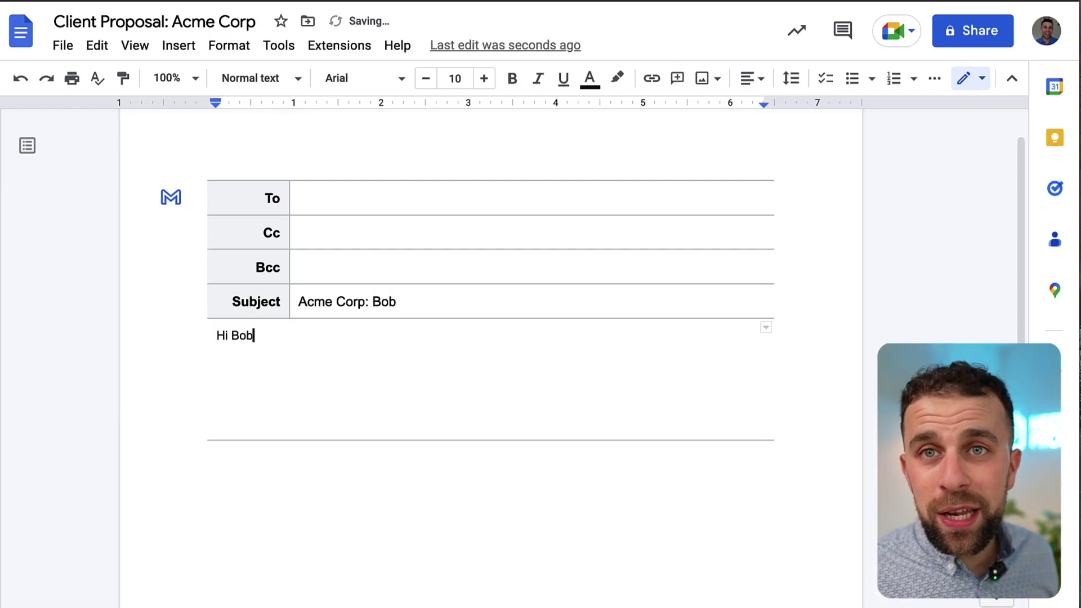
{"action": "key", "text": "Return"}
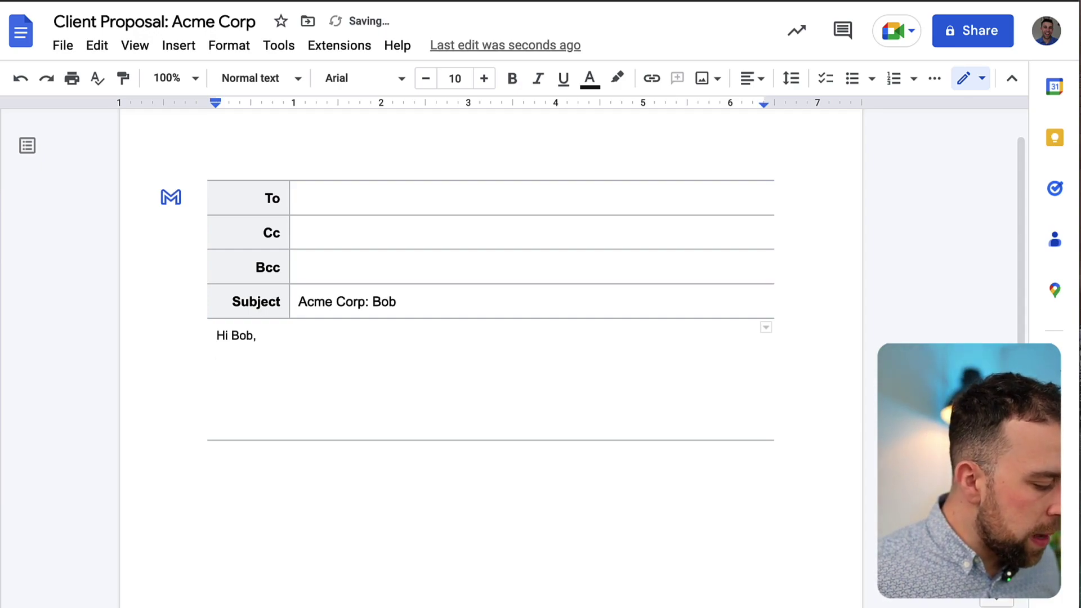
{"action": "type", "text": "I'm really "}
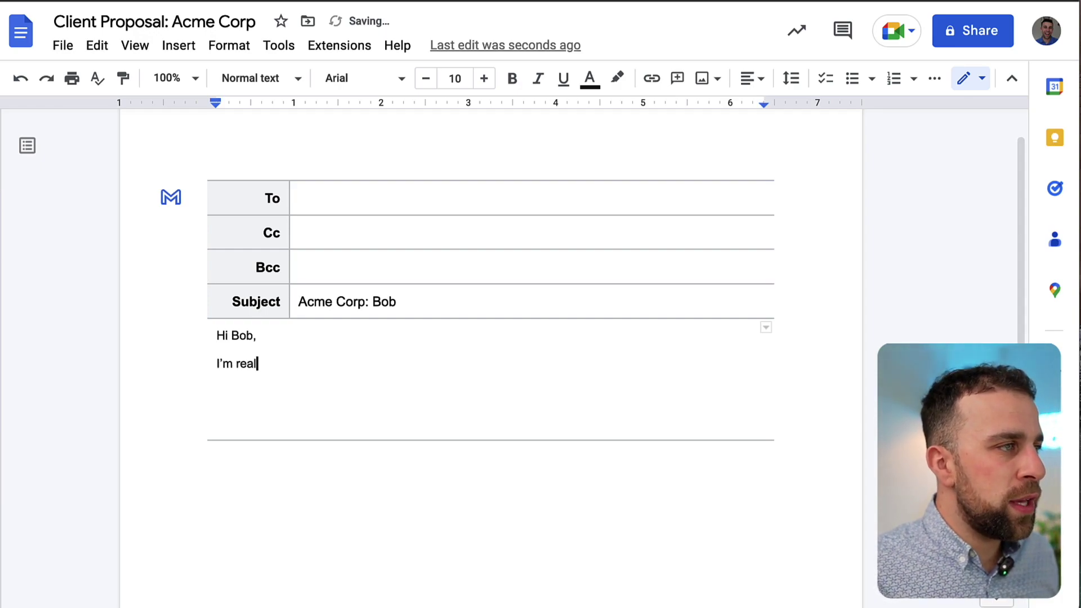
{"action": "type", "text": "interesting"}
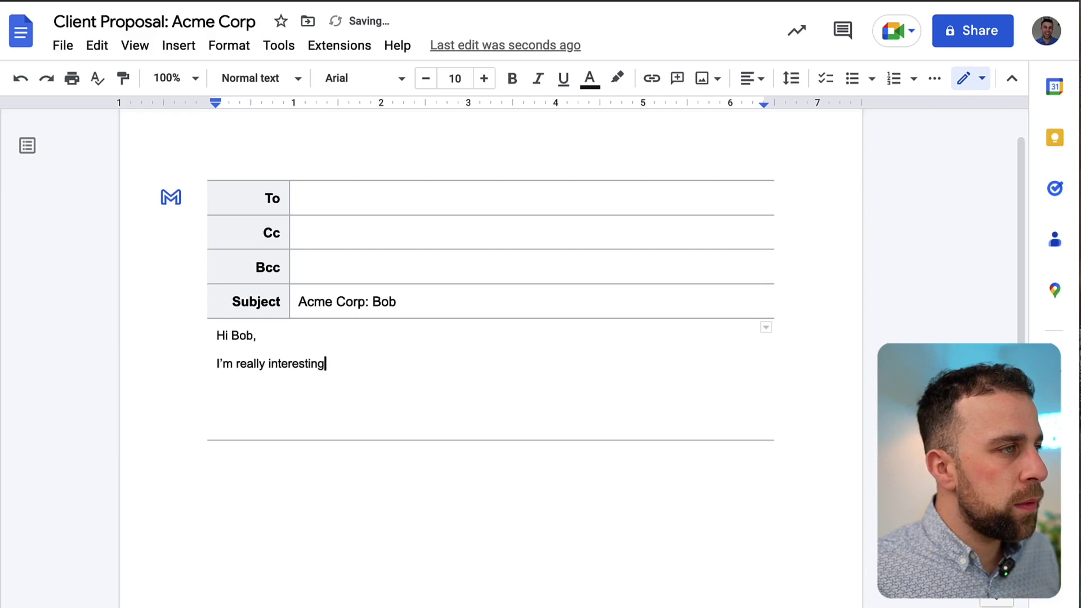
{"action": "key", "text": "BackSpace"}
{"action": "key", "text": "BackSpace"}
{"action": "key", "text": "BackSpace"}
{"action": "type", "text": "ed in your co"}
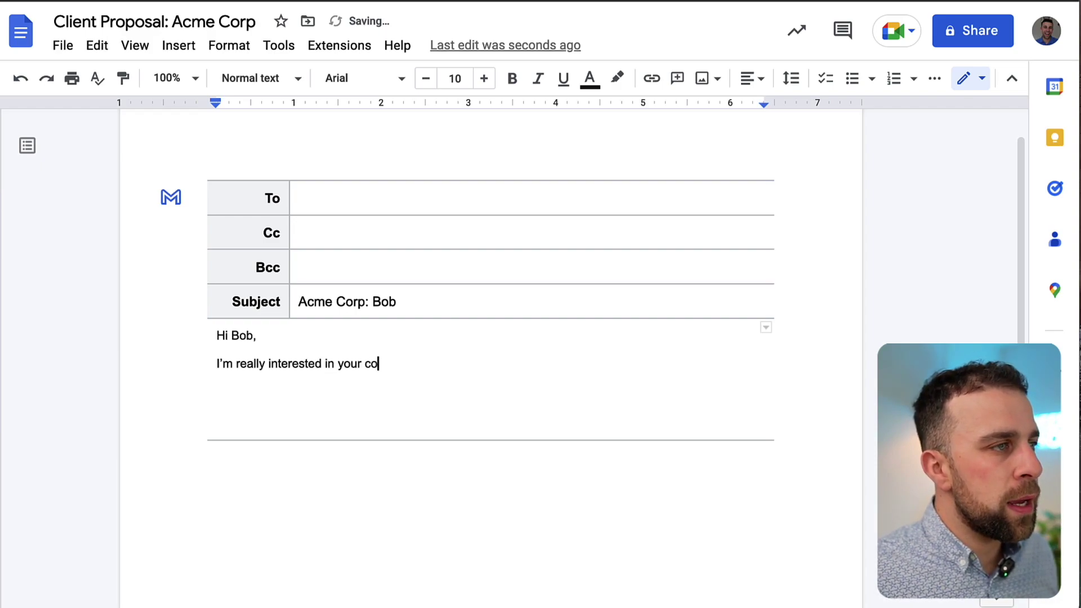
{"action": "type", "text": "mpany joining"}
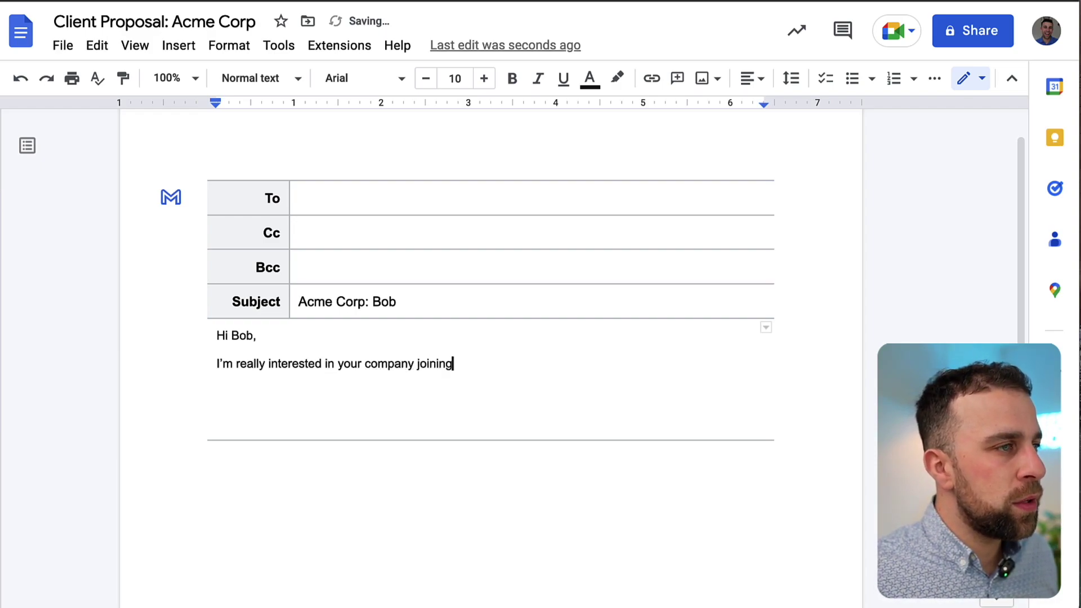
{"action": "type", "text": " ours for this"}
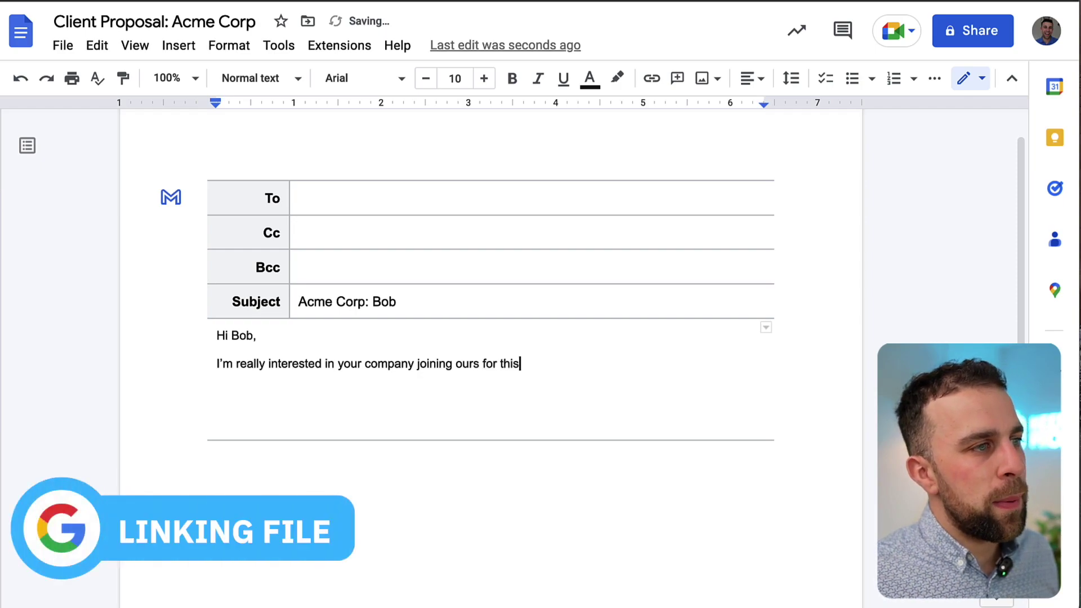
{"action": "type", "text": " campaign"}
Step: Insert an Ai File file chip on a new line below the opening sentence
{"action": "key", "text": "Return"}
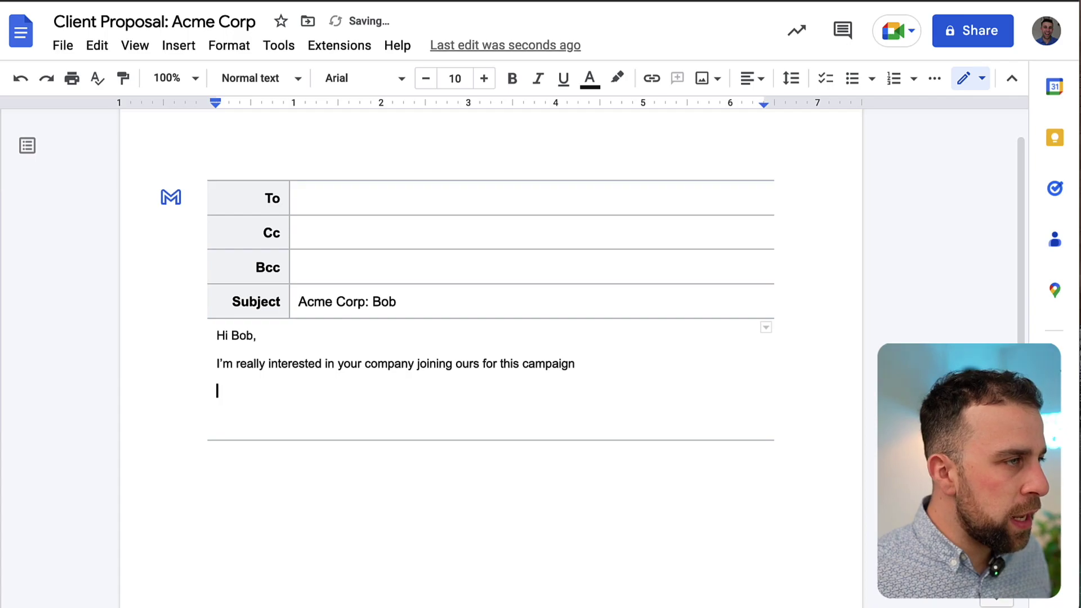
{"action": "type", "text": "@ai file"}
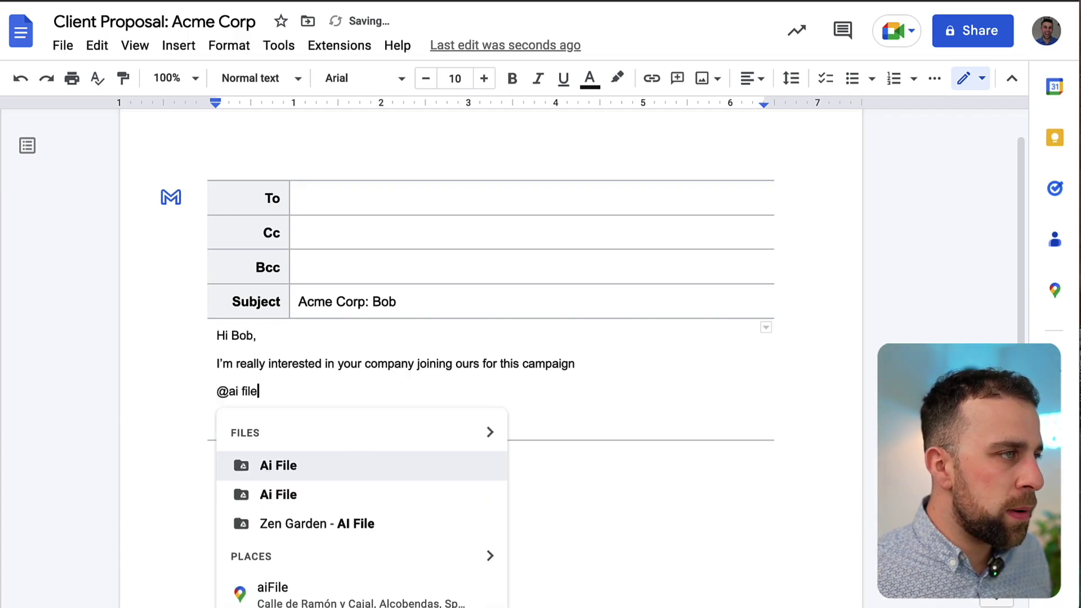
{"action": "key", "text": "Return"}
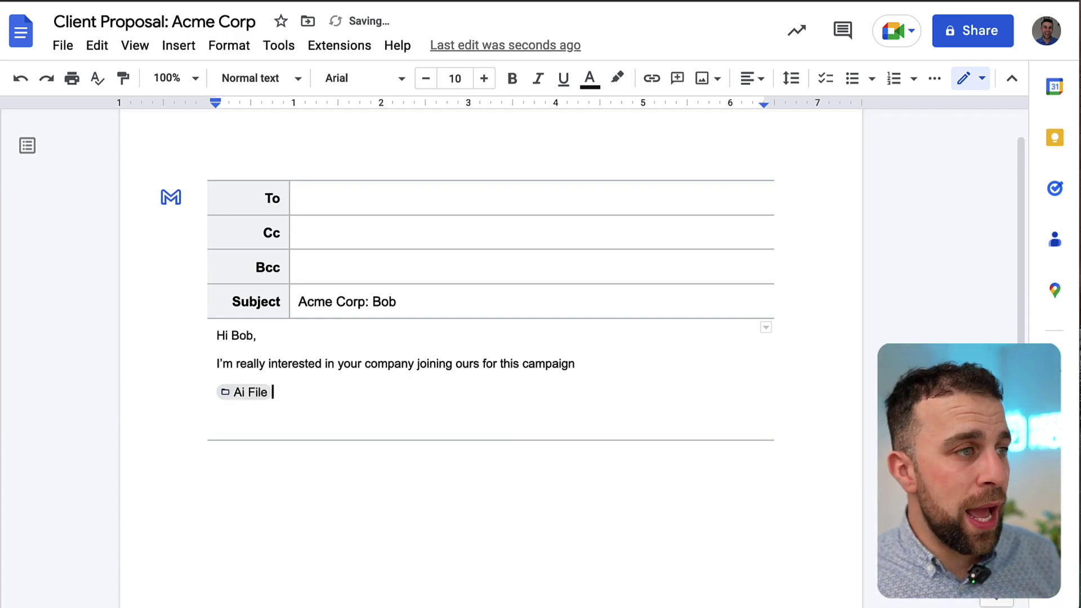
Step: Put 'Everything is linked here if you wanted:' before the Ai File chip on the same line
{"action": "key", "text": "Home"}
{"action": "key", "text": "Return"}
{"action": "key", "text": "Up"}
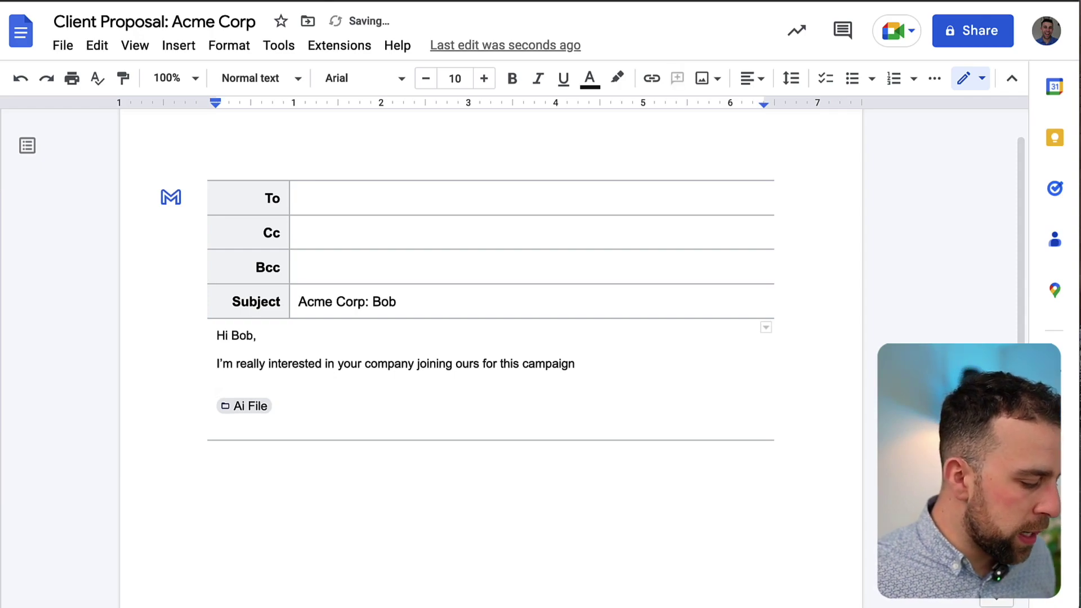
{"action": "type", "text": "Everything is liked"}
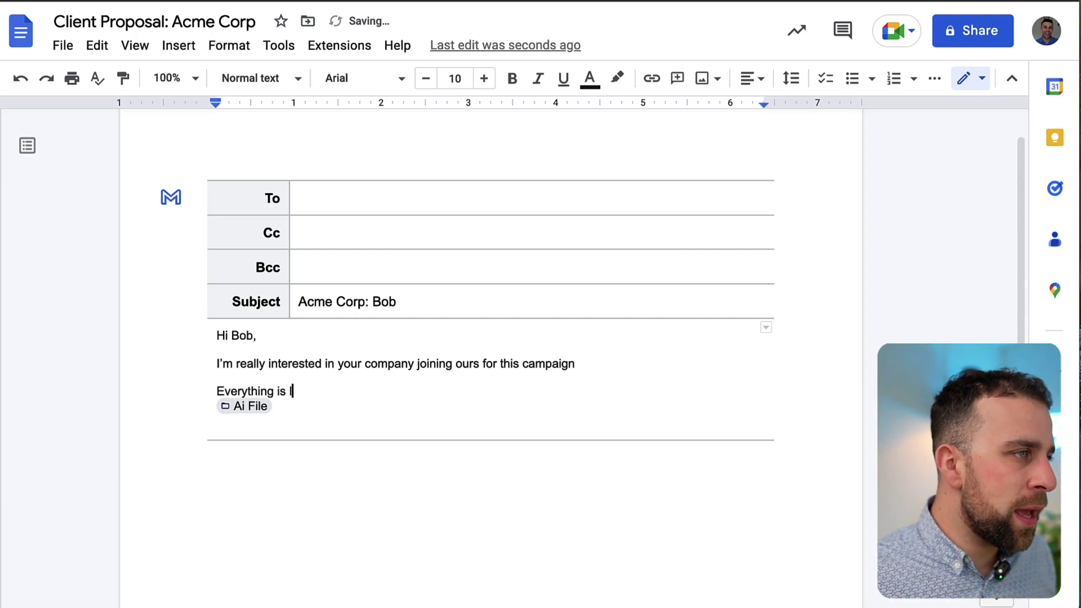
{"action": "key", "text": "BackSpace"}
{"action": "key", "text": "BackSpace"}
{"action": "key", "text": "BackSpace"}
{"action": "type", "text": "nked he"}
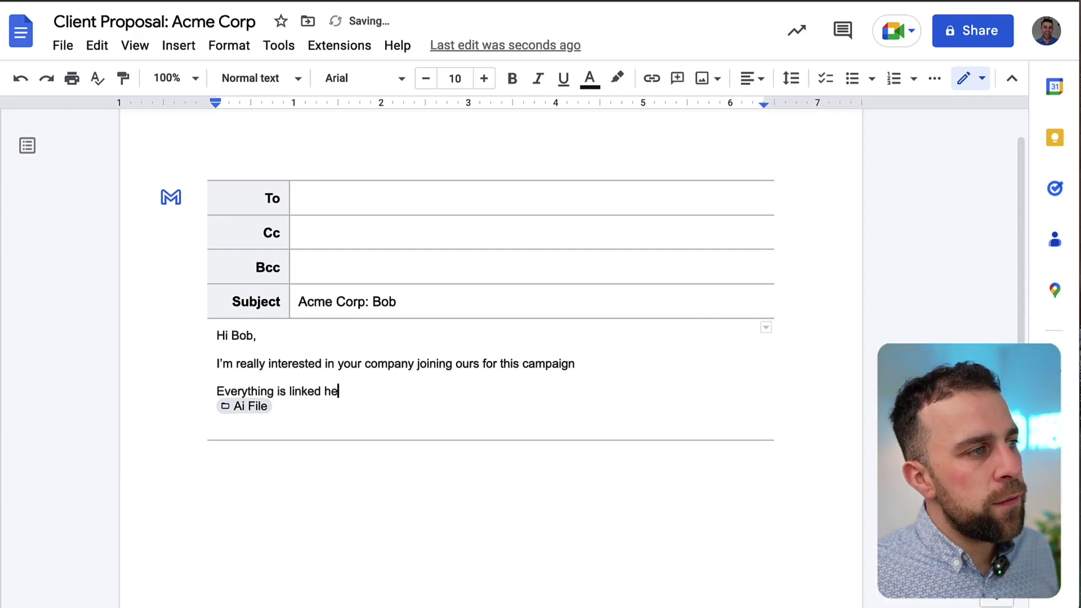
{"action": "type", "text": "re if you wanted:"}
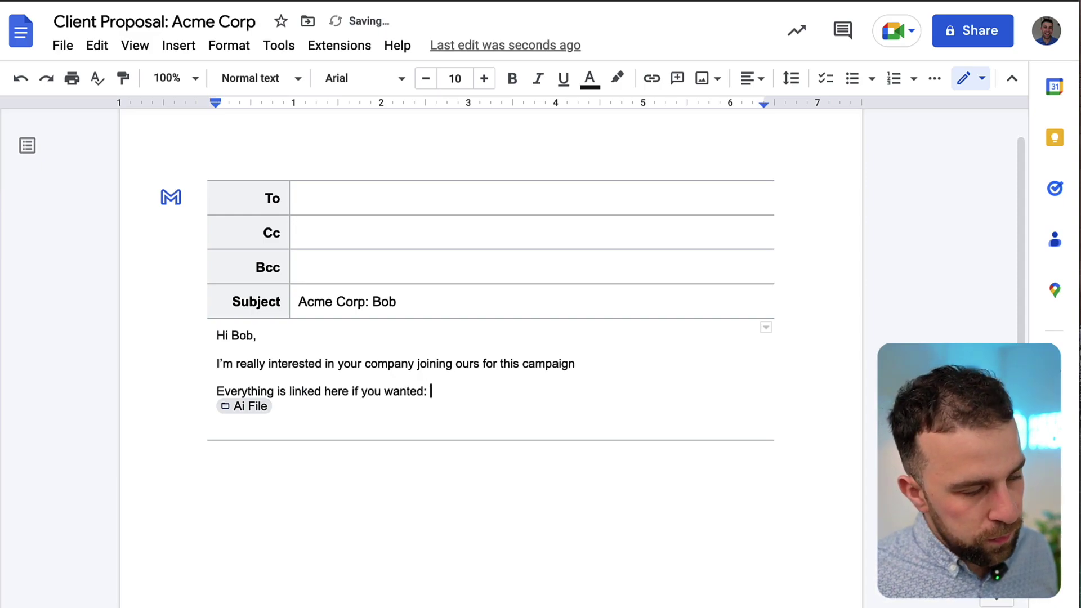
{"action": "key", "text": "Delete"}
{"action": "left_click", "coordinate": [208, 449]}
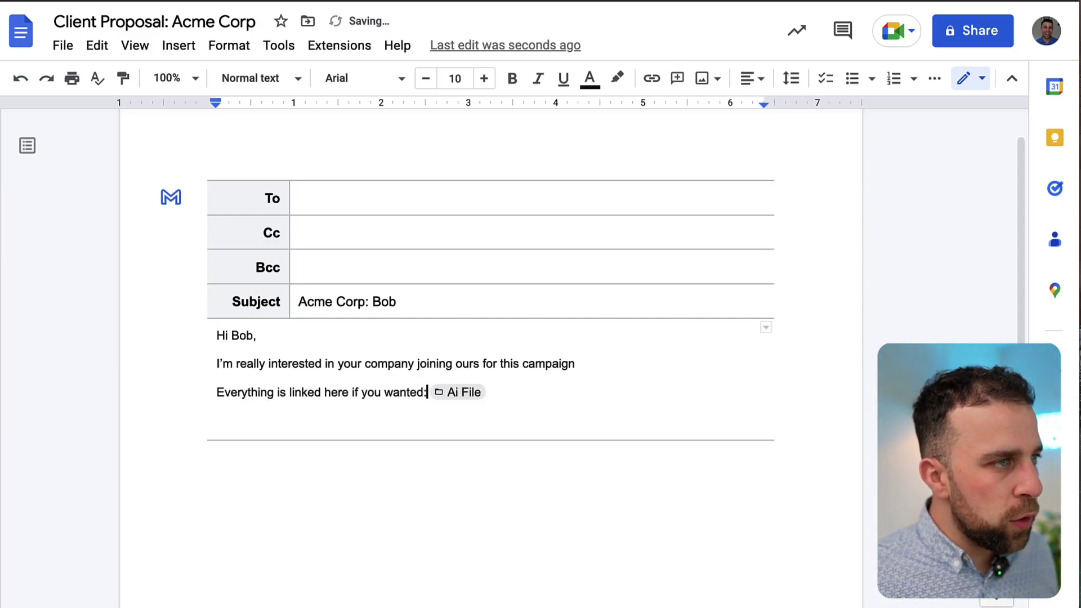
{"action": "left_click", "coordinate": [487, 392]}
{"action": "left_click", "coordinate": [217, 420]}
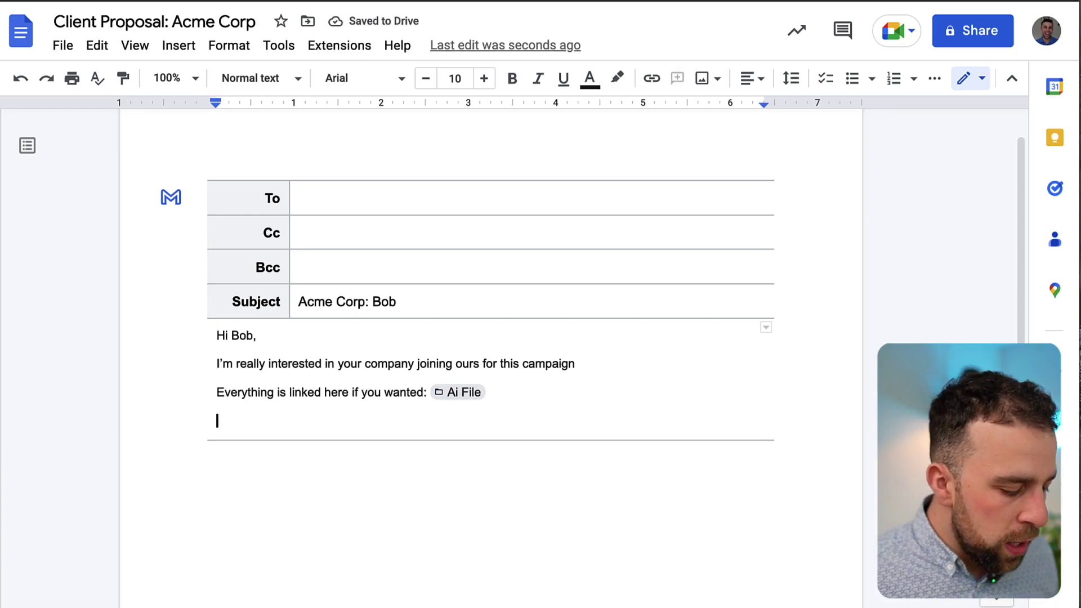
{"action": "type", "text": "@"}
{"action": "type", "text": "Bo"}
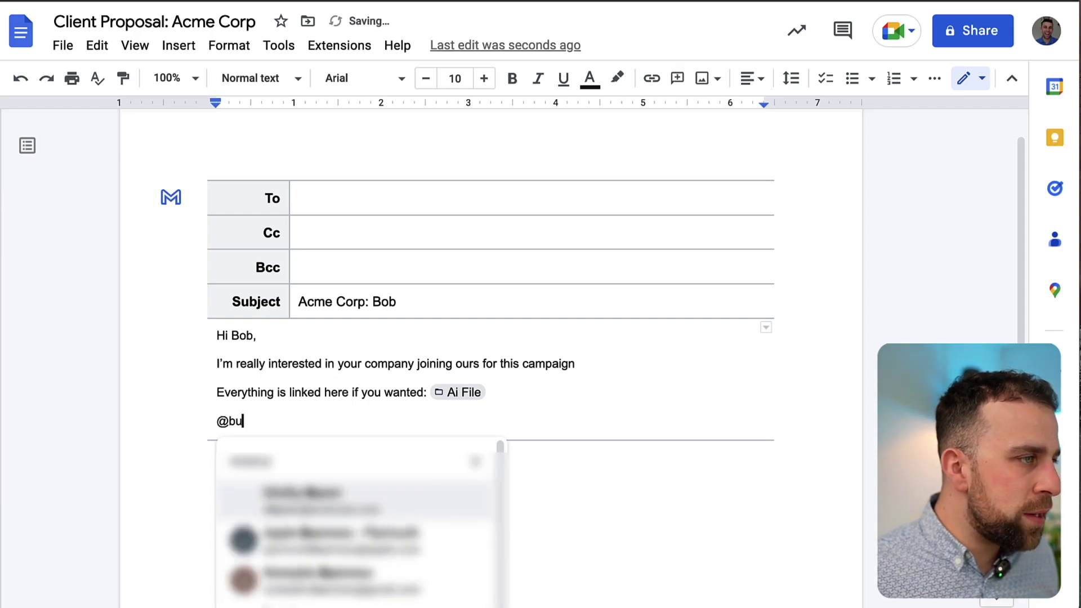
{"action": "key", "text": "BackSpace"}
{"action": "key", "text": "BackSpace"}
{"action": "type", "text": "project"}
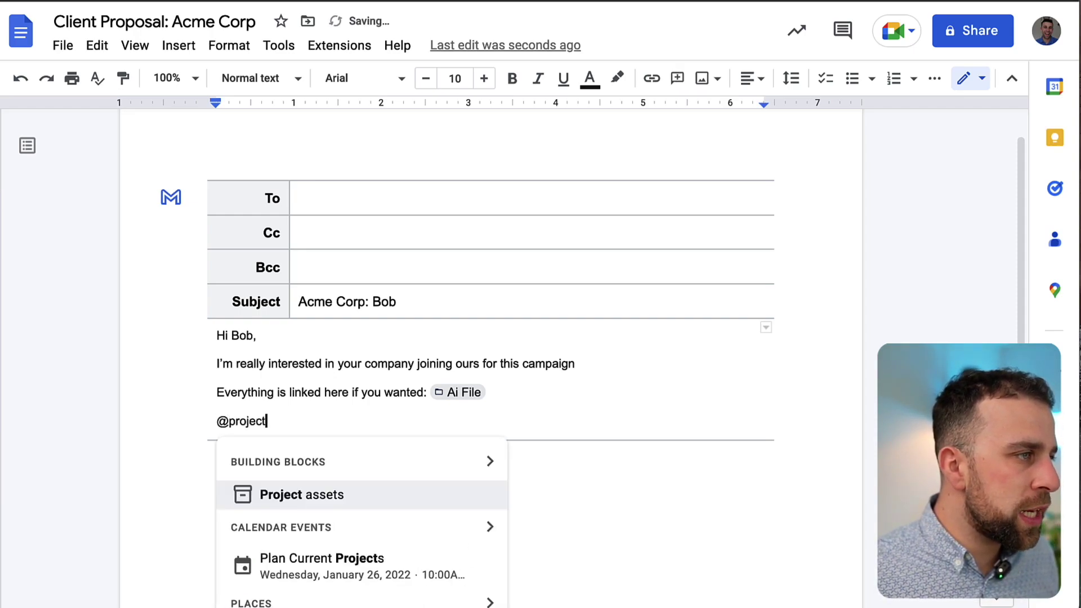
{"action": "key", "text": "Return"}
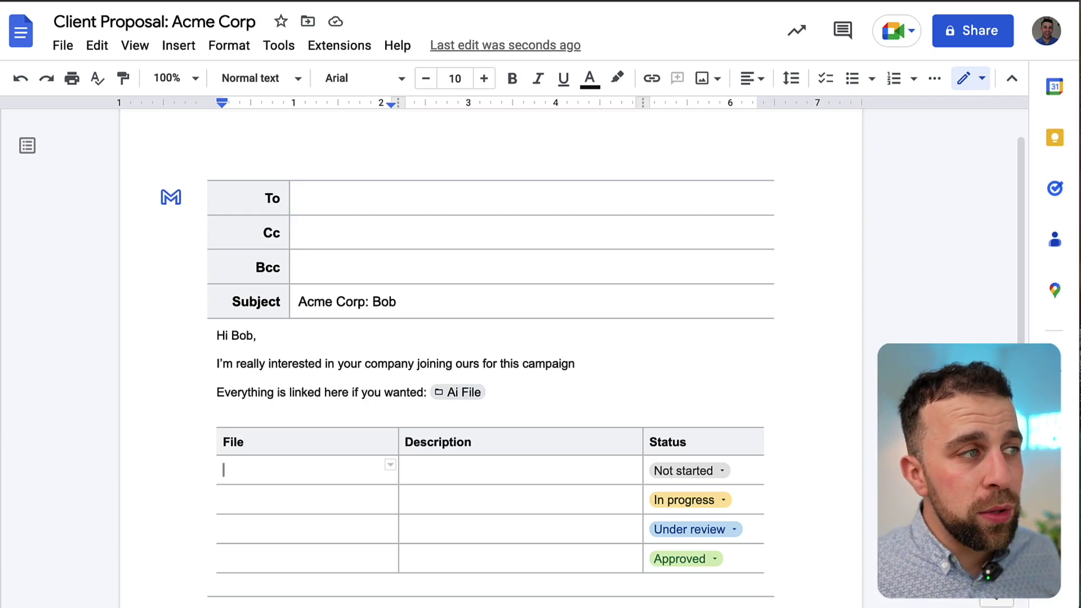
{"action": "scroll", "coordinate": [313, 222], "scroll_direction": "down", "scroll_amount": 1}
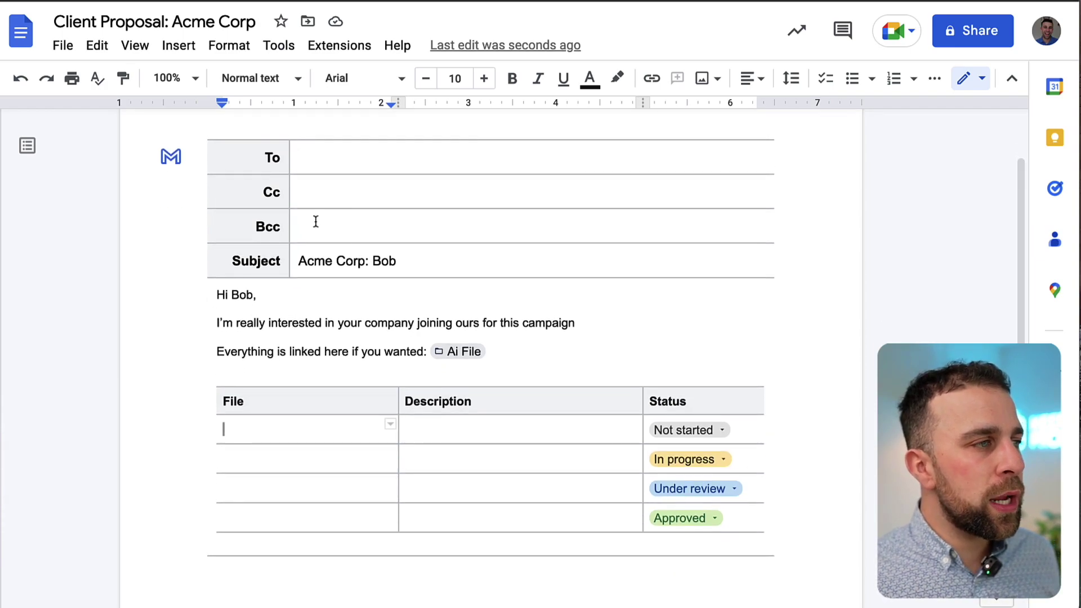
Step: Make the 'Everything is linked here if you wanted:' line bold
{"action": "double_click", "coordinate": [315, 352]}
{"action": "triple_click", "coordinate": [315, 352]}
{"action": "key", "text": "ctrl+b"}
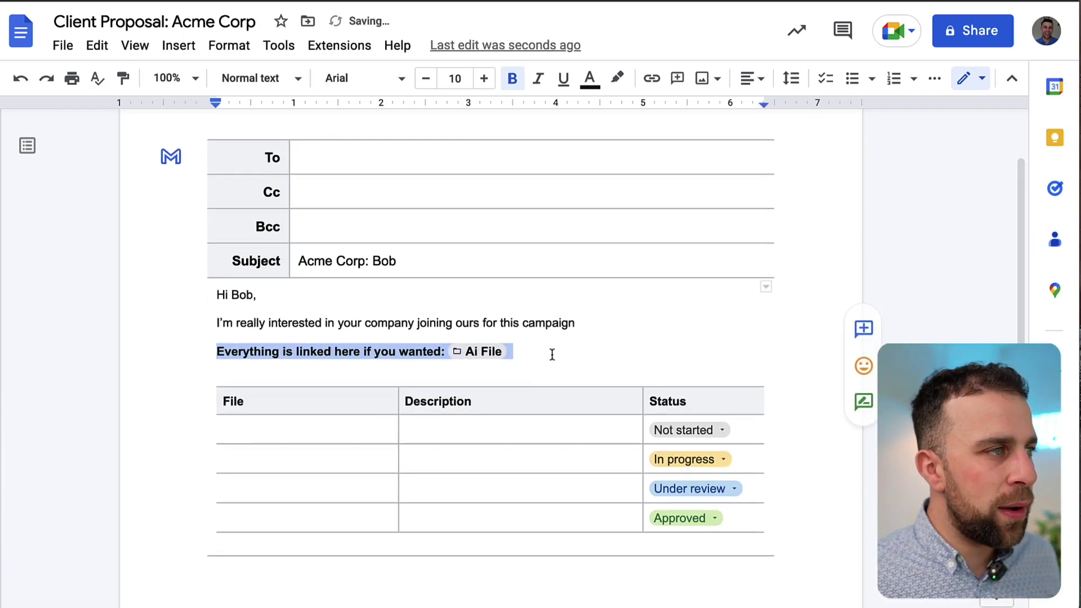
{"action": "left_click", "coordinate": [552, 354]}
{"action": "left_click", "coordinate": [283, 377]}
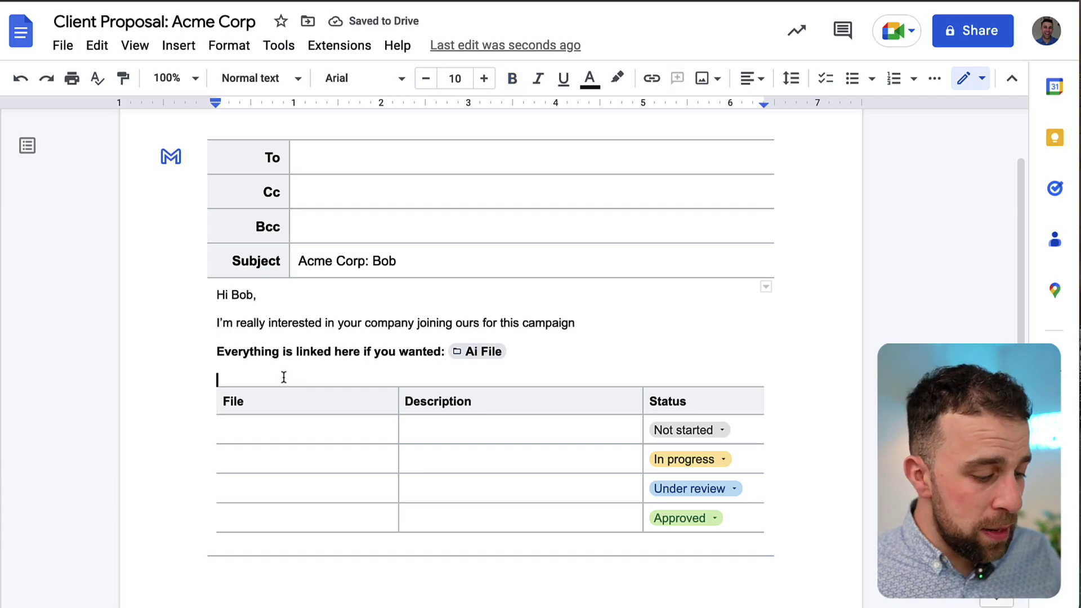
Step: Below the table, add 'Let me what you think.' and 'Great to speak to you!'
{"action": "scroll", "coordinate": [328, 394], "scroll_direction": "down", "scroll_amount": 1}
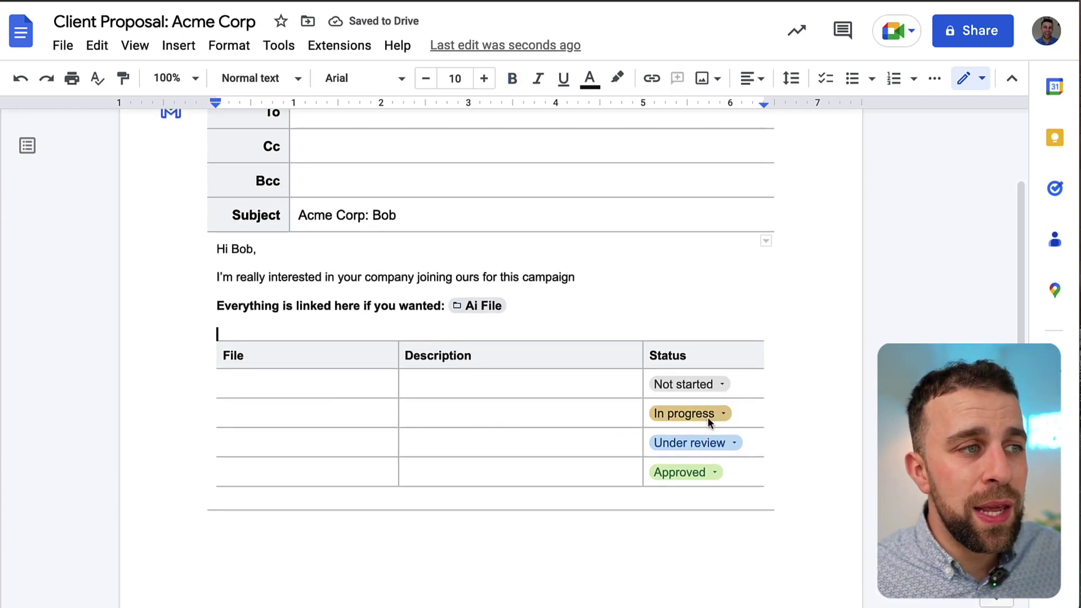
{"action": "double_click", "coordinate": [278, 506]}
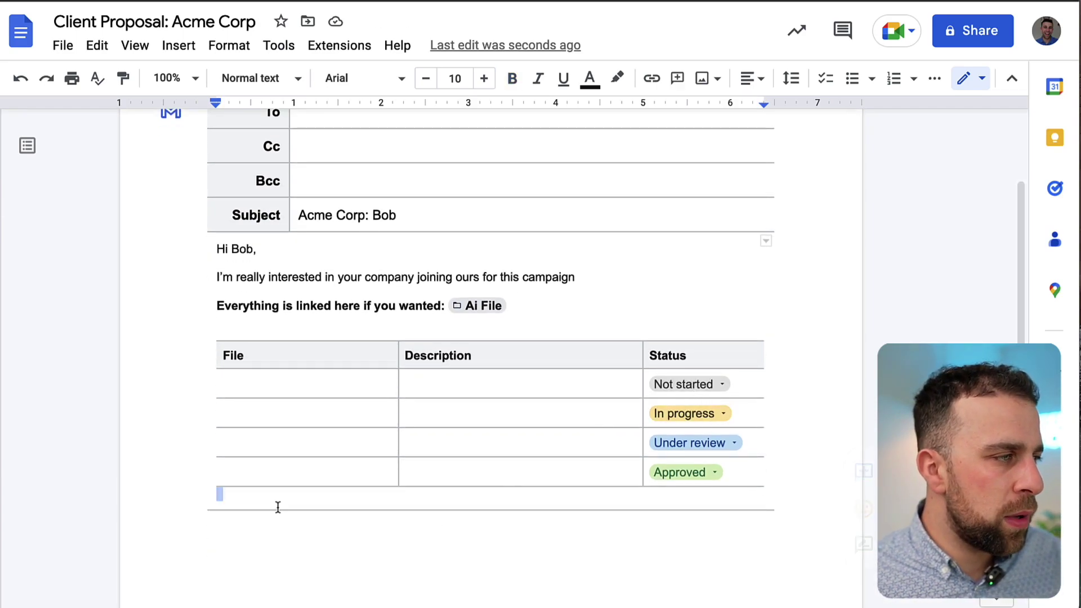
{"action": "key", "text": "Return"}
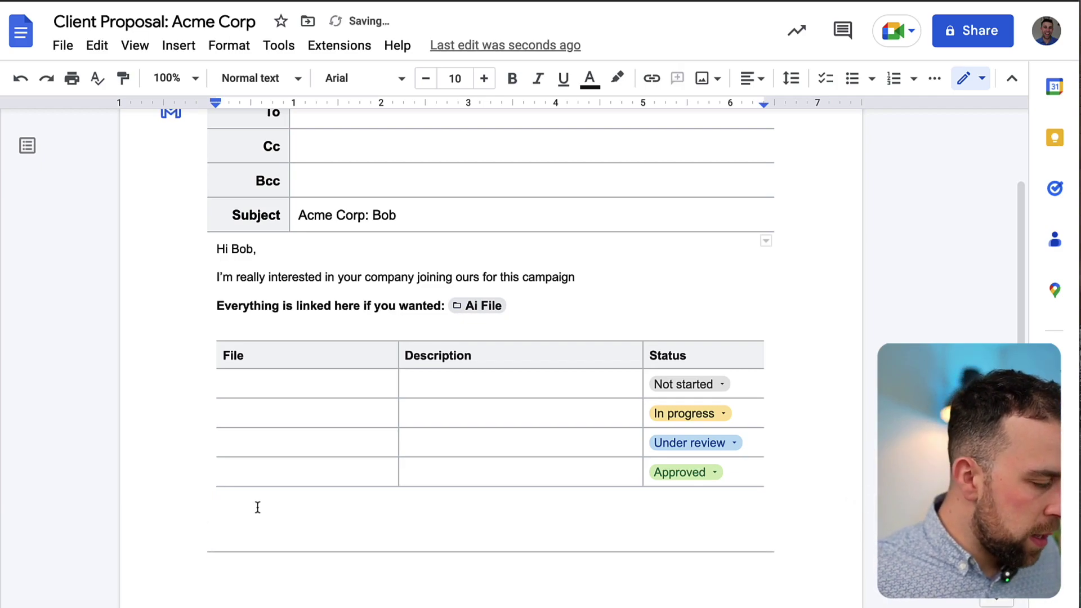
{"action": "key", "text": "Return"}
{"action": "type", "text": "Let me"}
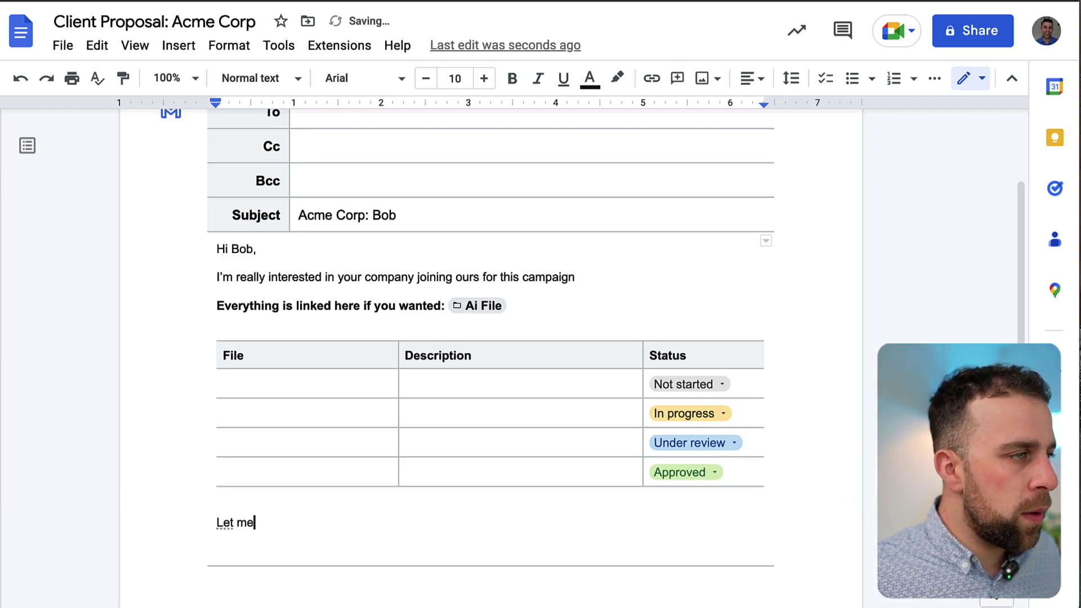
{"action": "type", "text": " what you think."}
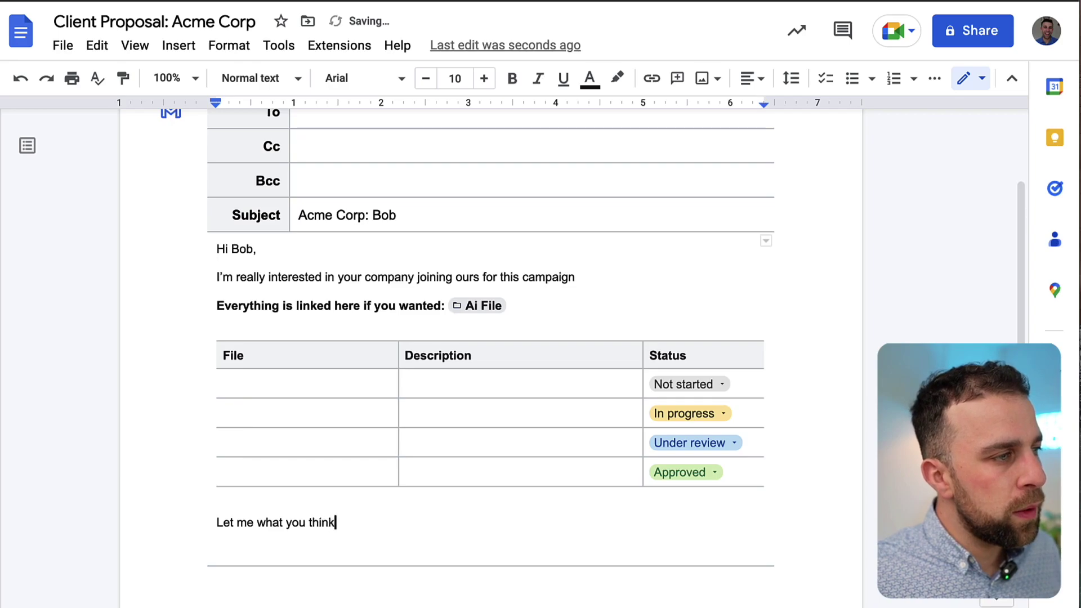
{"action": "key", "text": "Return"}
{"action": "type", "text": "Great to speak to you!"}
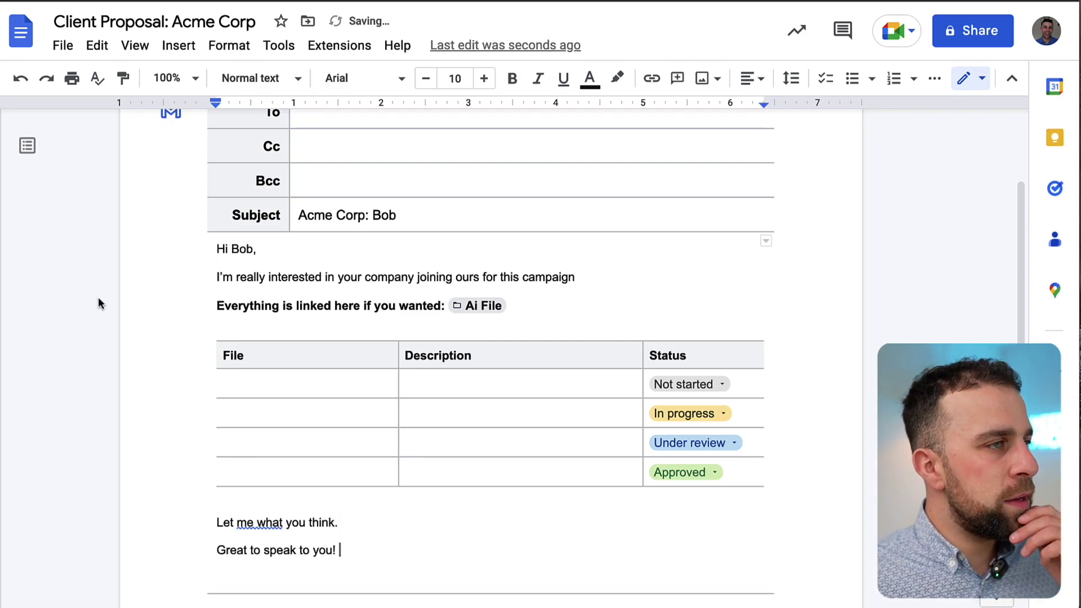
{"action": "scroll", "coordinate": [93, 292], "scroll_direction": "up", "scroll_amount": 2}
Step: Open the Gmail compose preview and review its subject, Project assets table and closing lines
{"action": "left_click", "coordinate": [174, 233]}
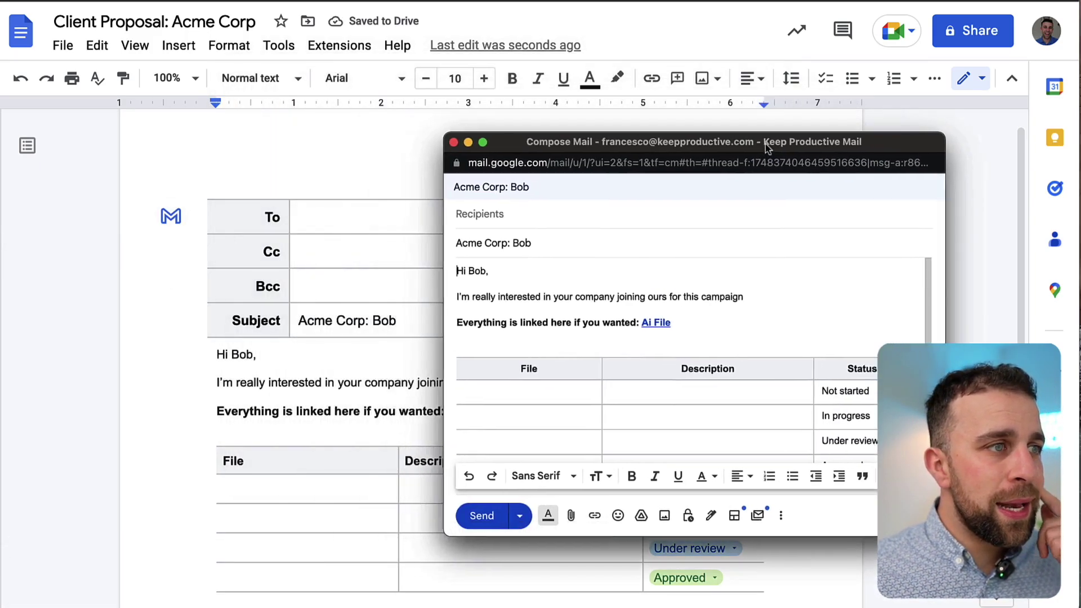
{"action": "left_click_drag", "start_coordinate": [765, 144], "coordinate": [769, 144]}
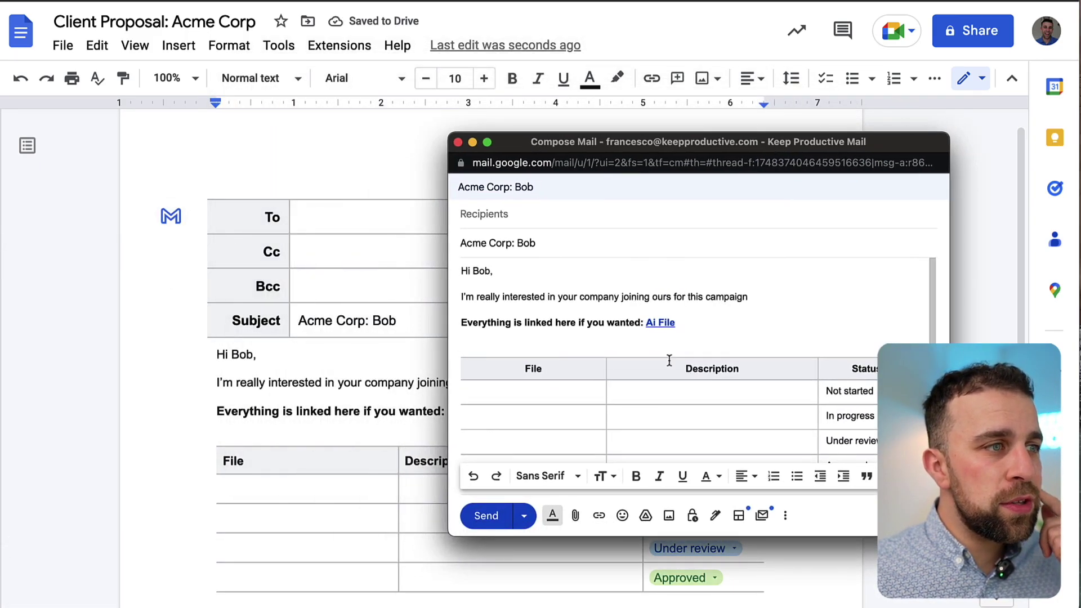
{"action": "scroll", "coordinate": [669, 361], "scroll_direction": "down", "scroll_amount": 4}
{"action": "scroll", "coordinate": [669, 361], "scroll_direction": "up", "scroll_amount": 4}
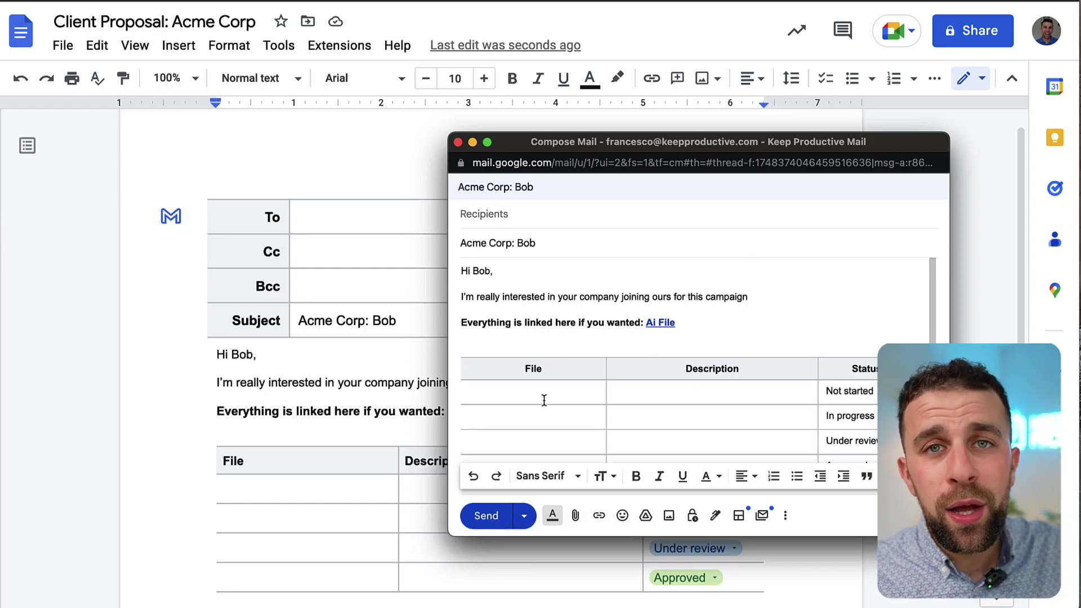
{"action": "scroll", "coordinate": [538, 392], "scroll_direction": "down", "scroll_amount": 3}
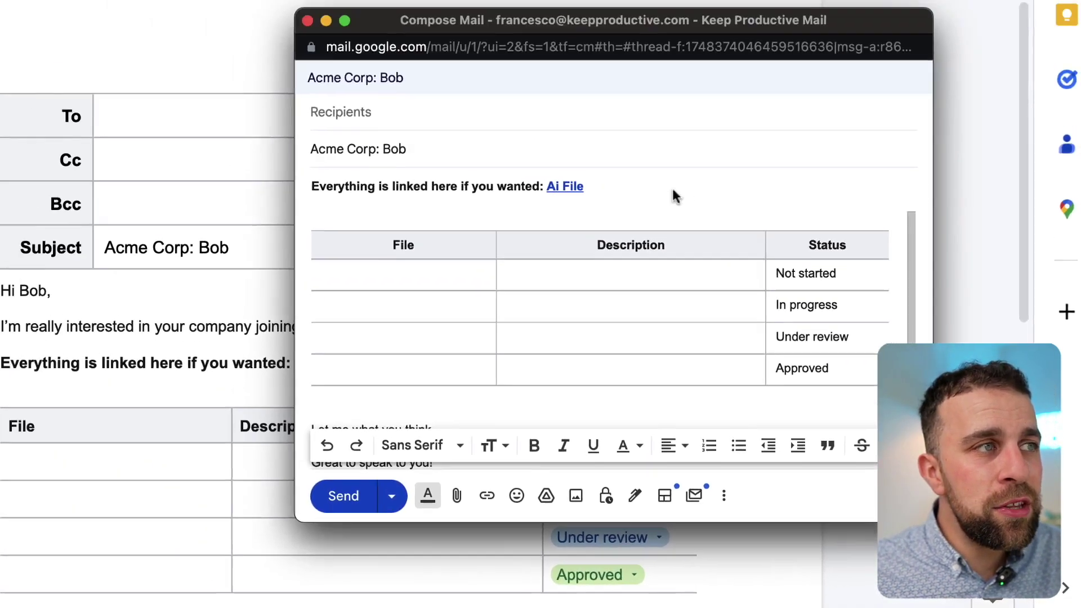
{"action": "left_click_drag", "start_coordinate": [527, 144], "coordinate": [489, 112]}
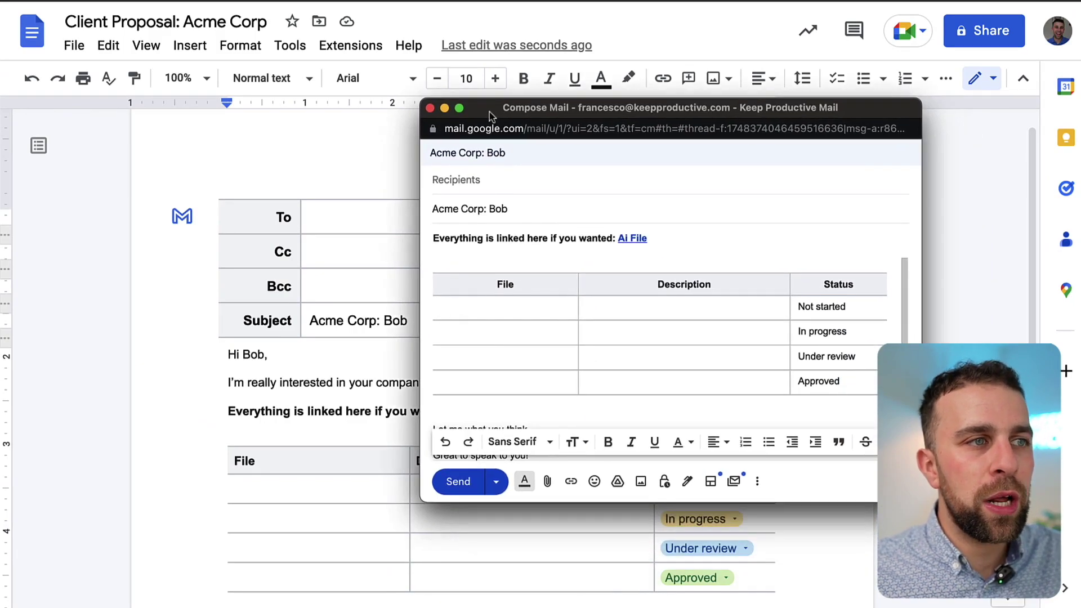